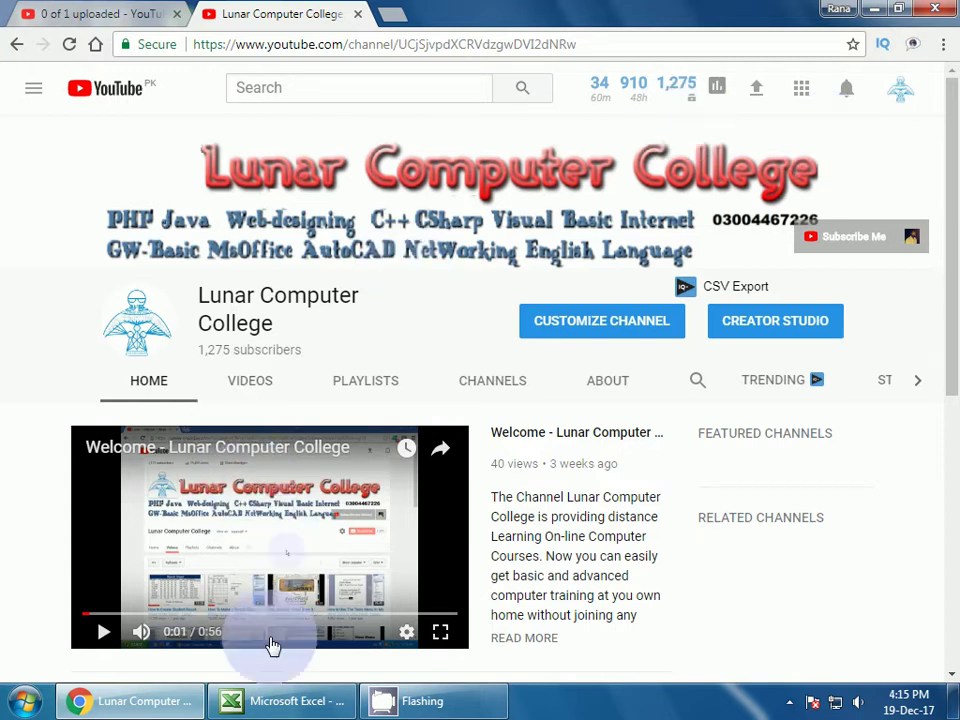
Switch to Microsoft Excel and view the Alignment options of the Format Cells dialog without applying changes
{"action": "left_click", "coordinate": [253, 702]}
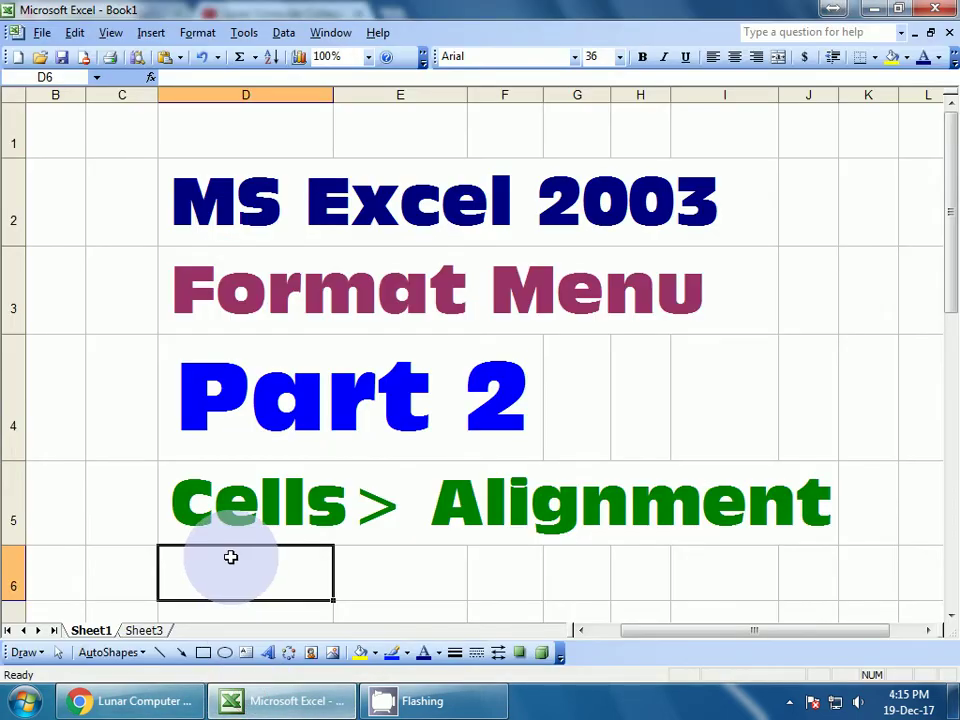
{"action": "left_click", "coordinate": [192, 33]}
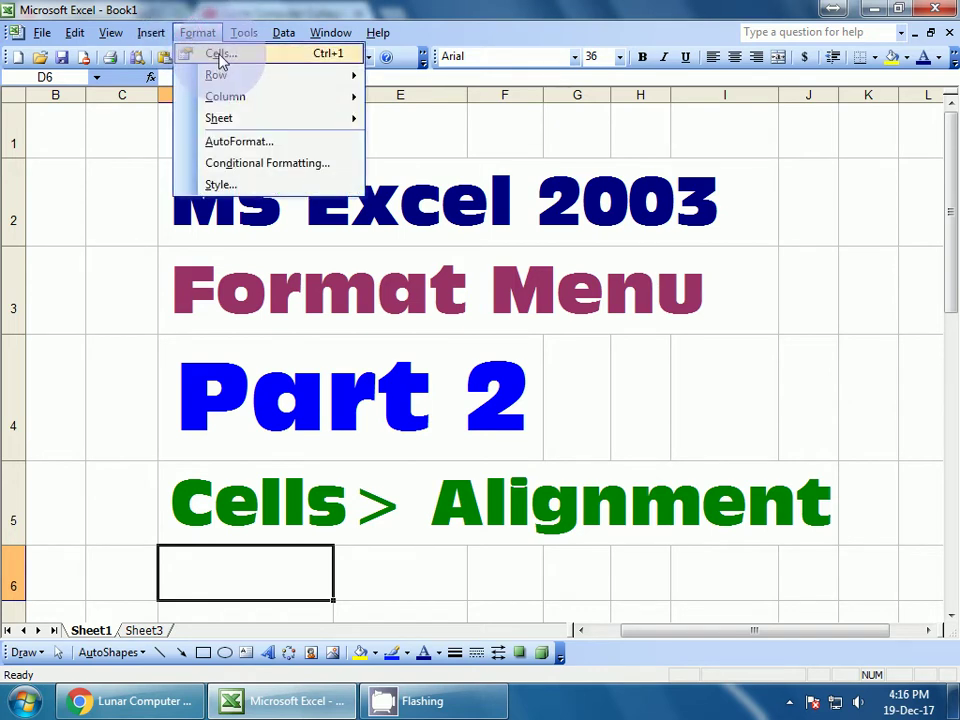
{"action": "left_click", "coordinate": [220, 55]}
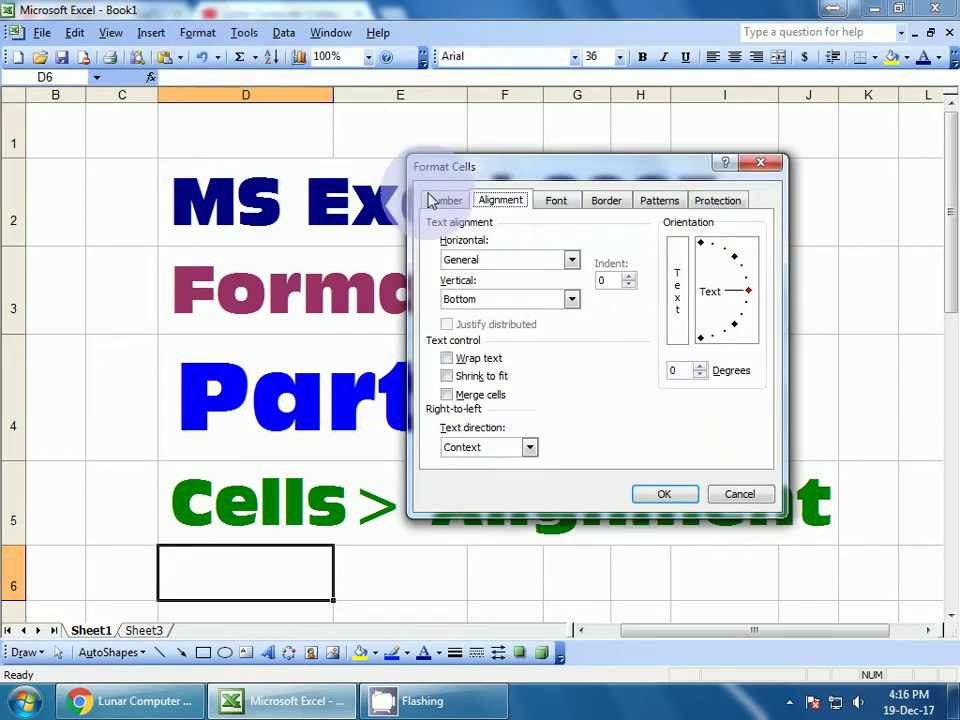
{"action": "left_click", "coordinate": [432, 200]}
{"action": "left_click", "coordinate": [499, 200]}
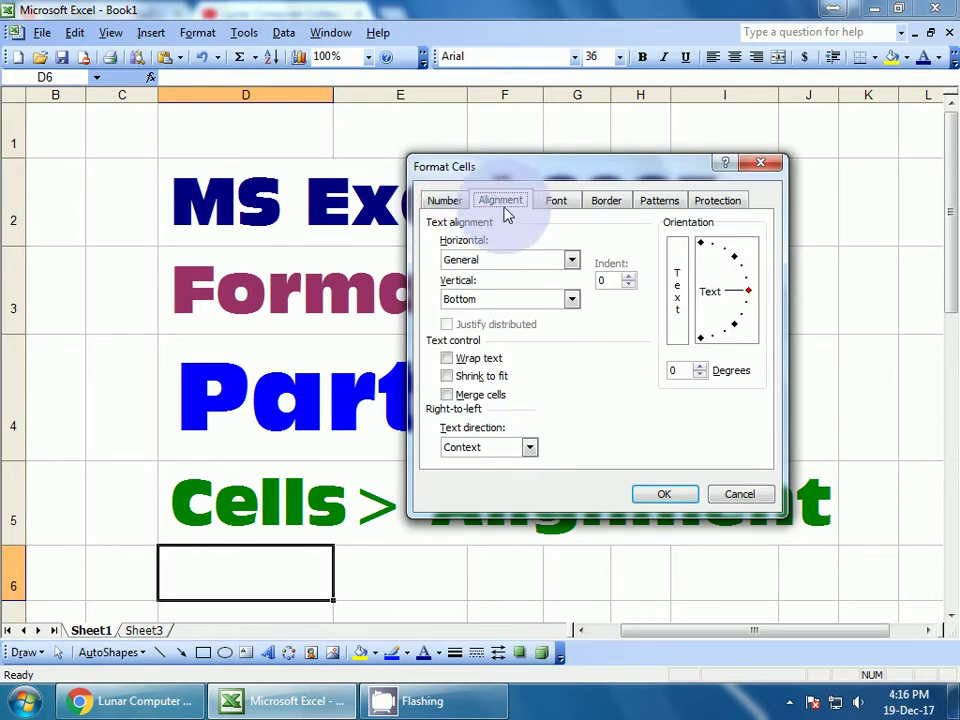
{"action": "left_click", "coordinate": [740, 494]}
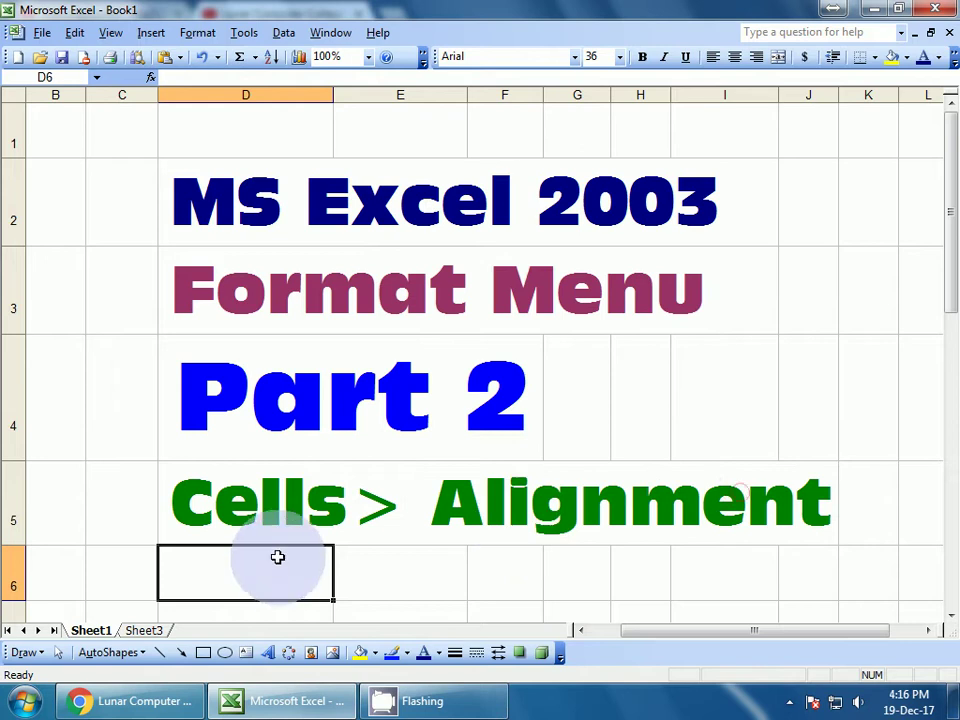
Switch to Sheet3 and select cell B3
{"action": "left_click", "coordinate": [143, 630]}
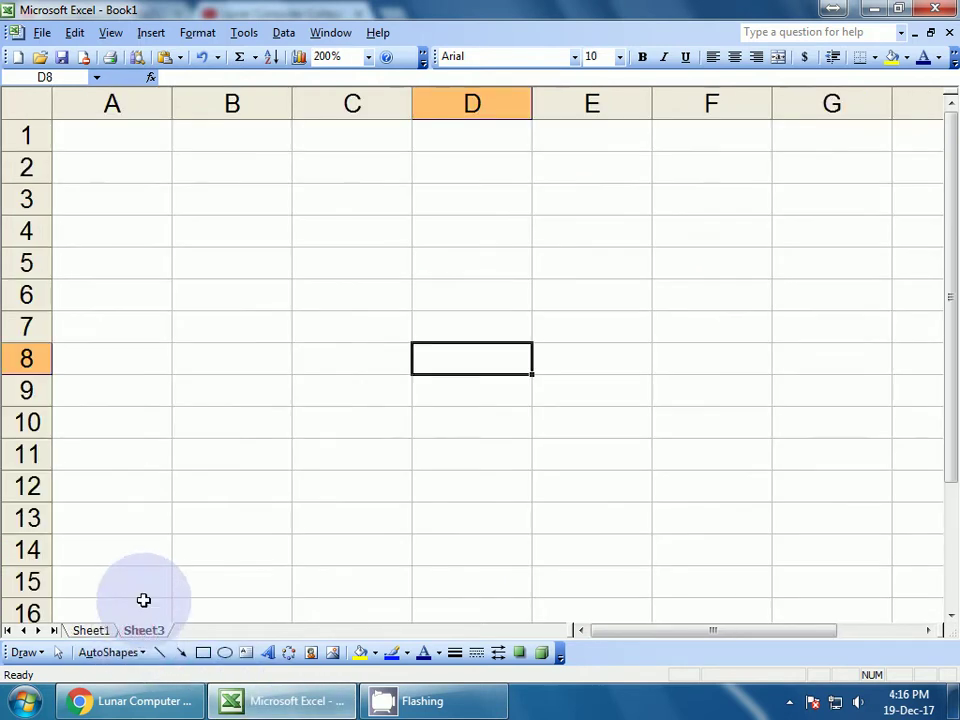
{"action": "left_click", "coordinate": [240, 201]}
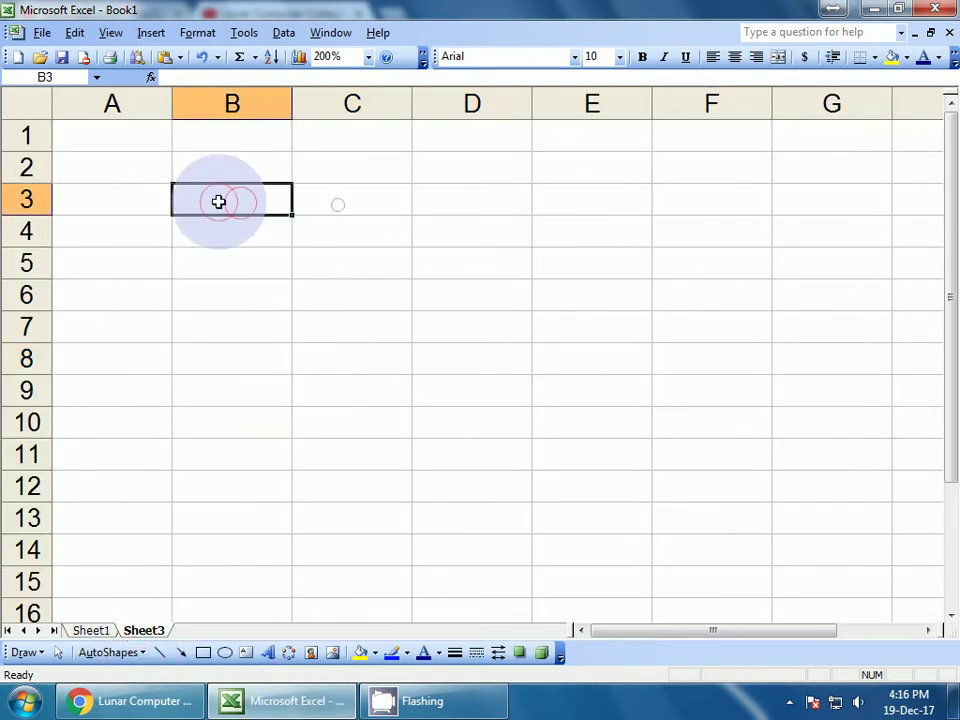
{"action": "left_click", "coordinate": [245, 232]}
{"action": "left_click", "coordinate": [238, 200]}
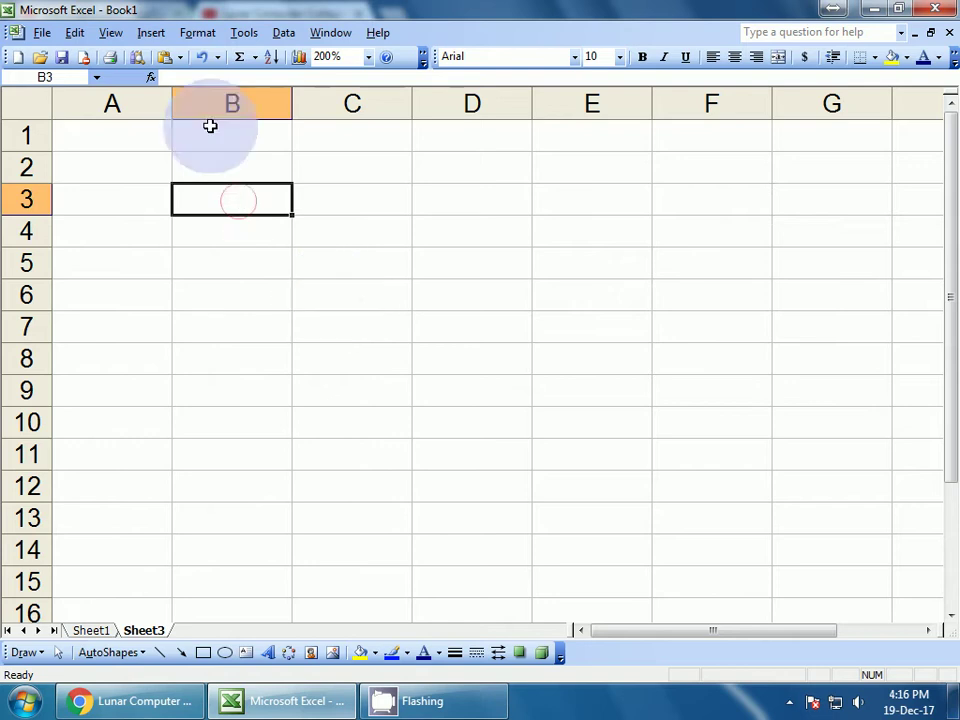
Examine the text alignment, text control and orientation options for cell B3, leaving them unapplied
{"action": "left_click", "coordinate": [197, 32]}
{"action": "left_click", "coordinate": [214, 54]}
{"action": "left_click", "coordinate": [495, 202]}
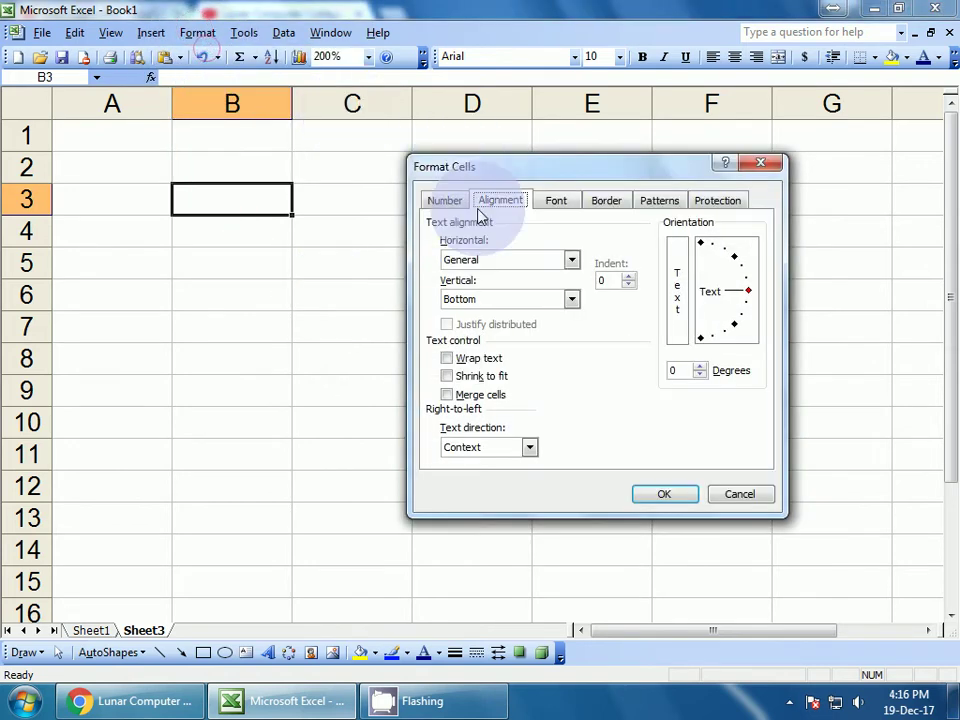
{"action": "left_click", "coordinate": [500, 199]}
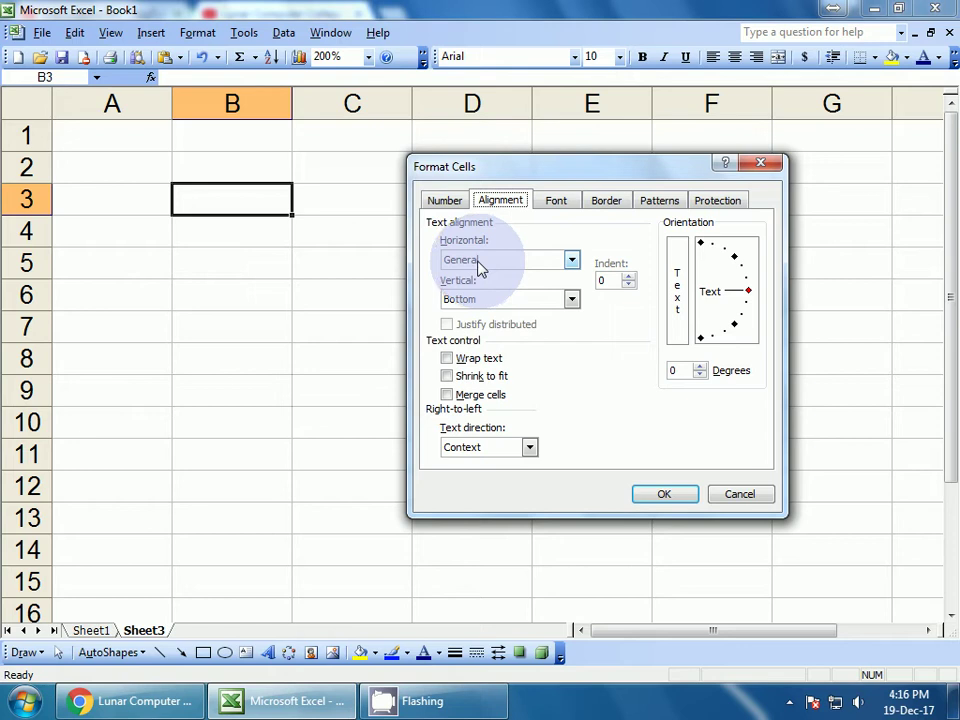
{"action": "left_click", "coordinate": [752, 504]}
Increase the height of row 3 to about 36.75
{"action": "left_click", "coordinate": [212, 199]}
{"action": "left_click", "coordinate": [193, 259]}
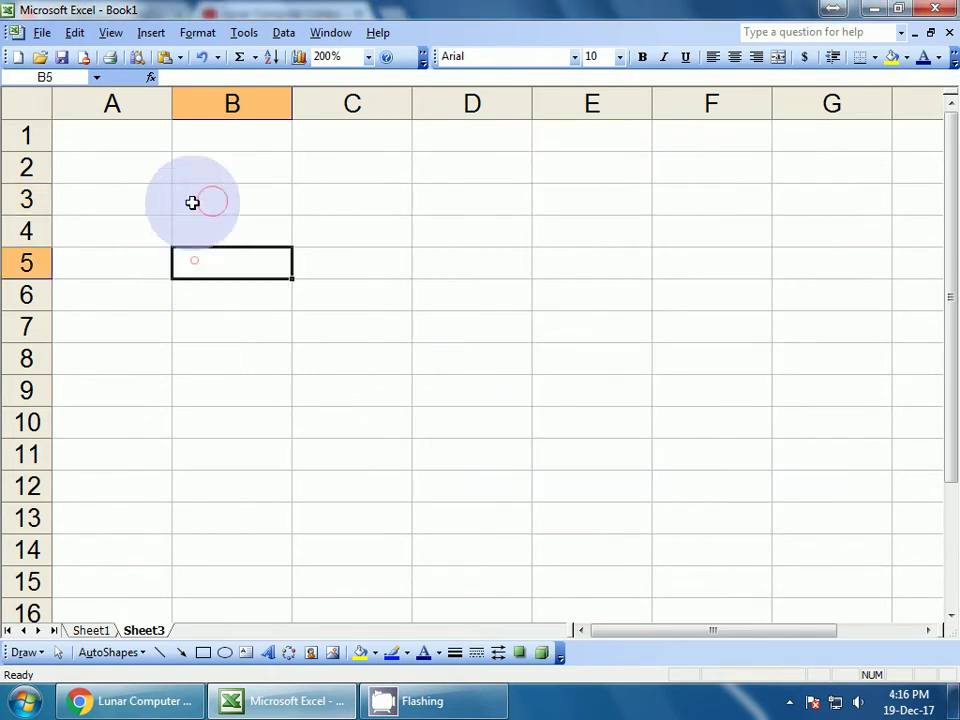
{"action": "left_click", "coordinate": [191, 201]}
{"action": "left_click_drag", "start_coordinate": [39, 216], "coordinate": [39, 274]}
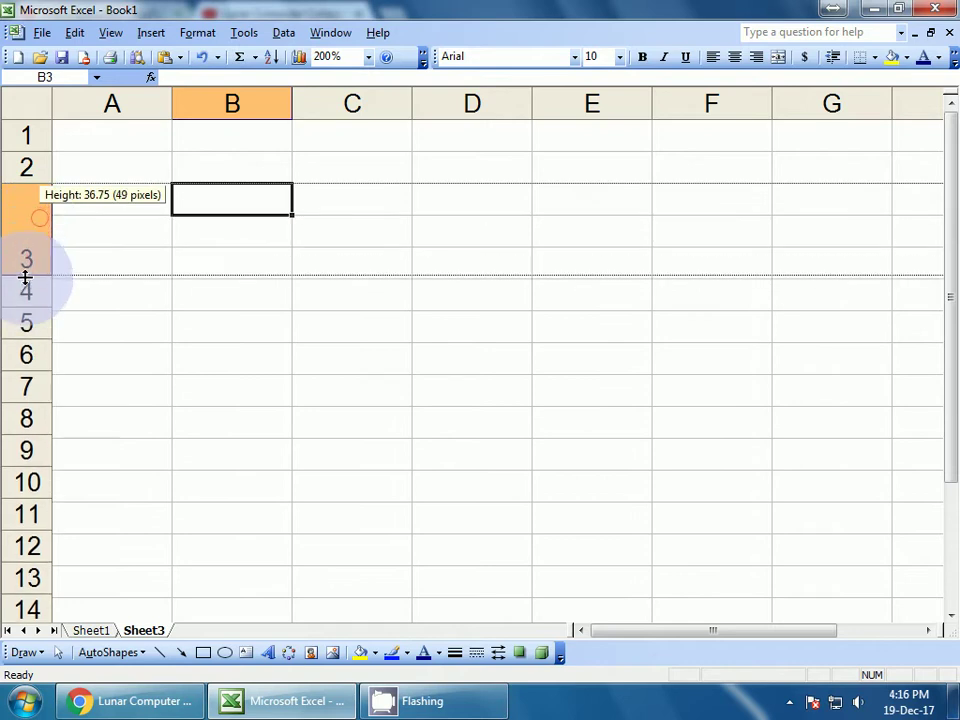
Enter "LUNAR" in cell B3 and reselect the cell
{"action": "left_click", "coordinate": [229, 208]}
{"action": "left_click", "coordinate": [249, 311]}
{"action": "left_click", "coordinate": [220, 229]}
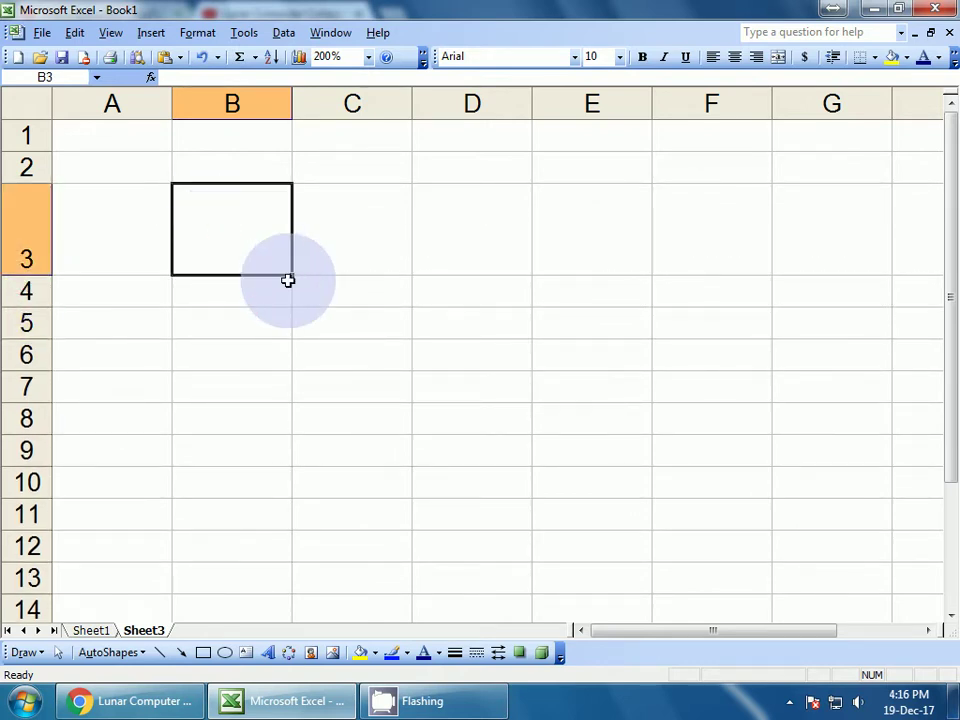
{"action": "type", "text": "LUNAR"}
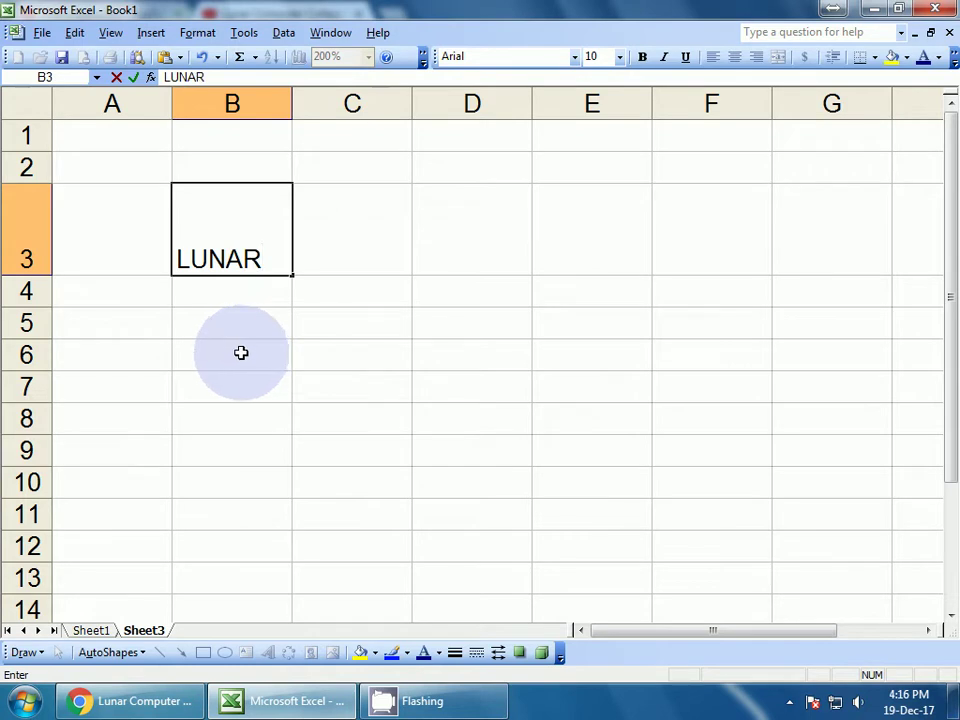
{"action": "left_click", "coordinate": [241, 352]}
{"action": "left_click", "coordinate": [234, 259]}
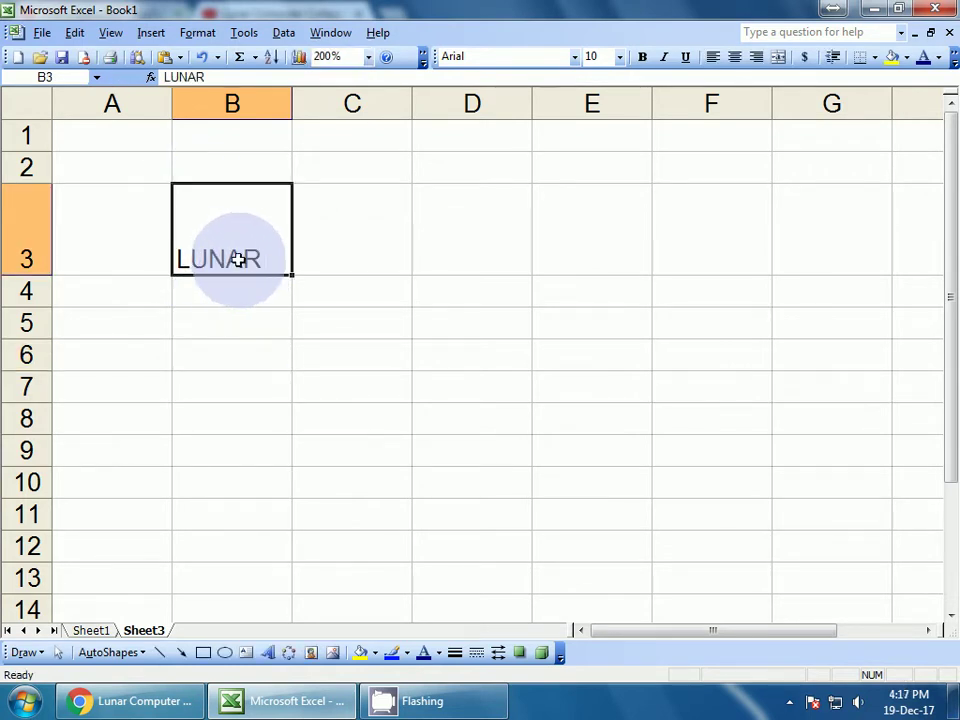
Set both the horizontal and vertical text alignment of cell B3 to Center
{"action": "left_click", "coordinate": [197, 32]}
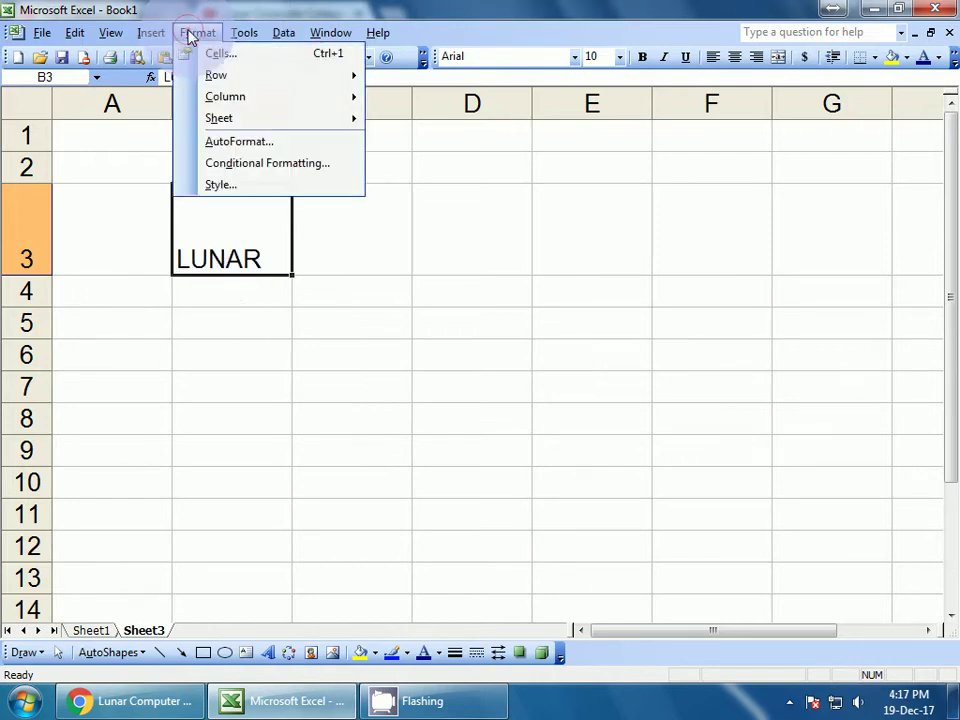
{"action": "left_click", "coordinate": [190, 56]}
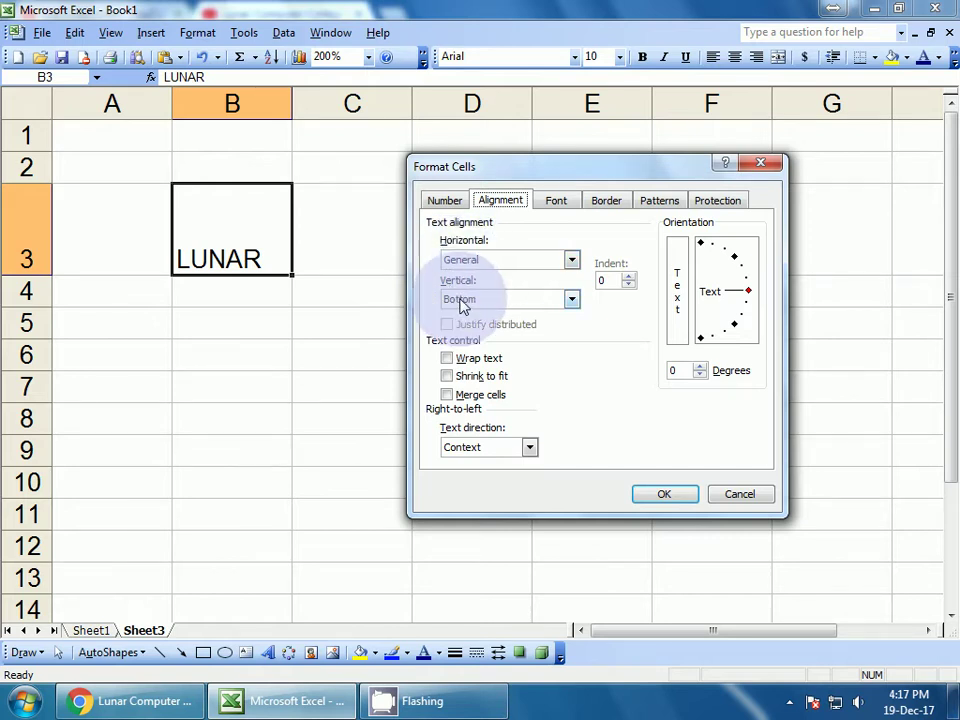
{"action": "left_click", "coordinate": [473, 261]}
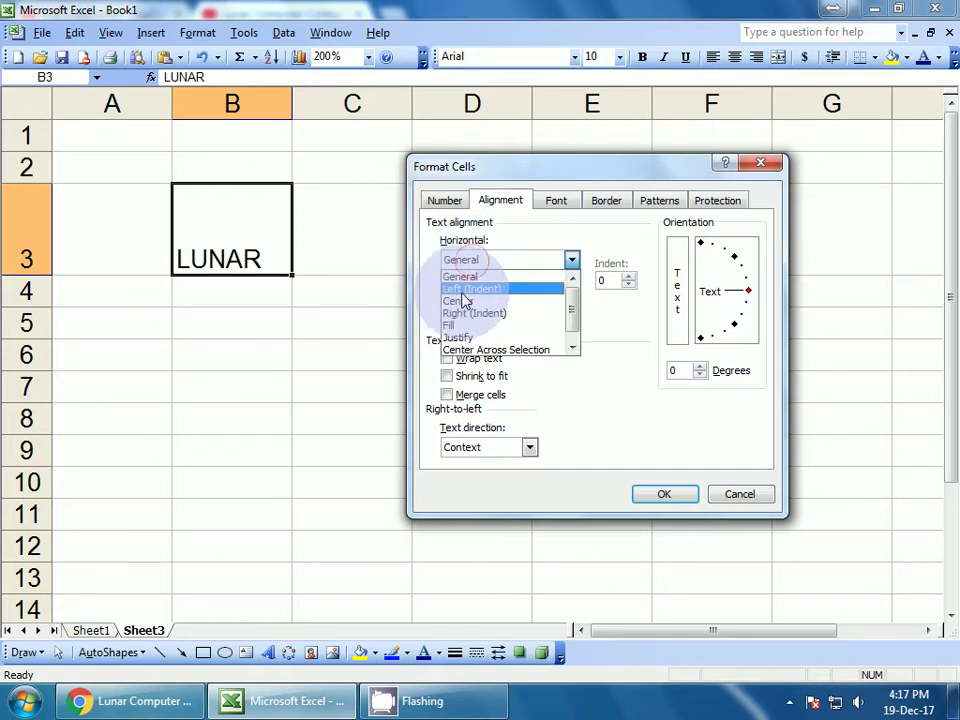
{"action": "left_click", "coordinate": [464, 303]}
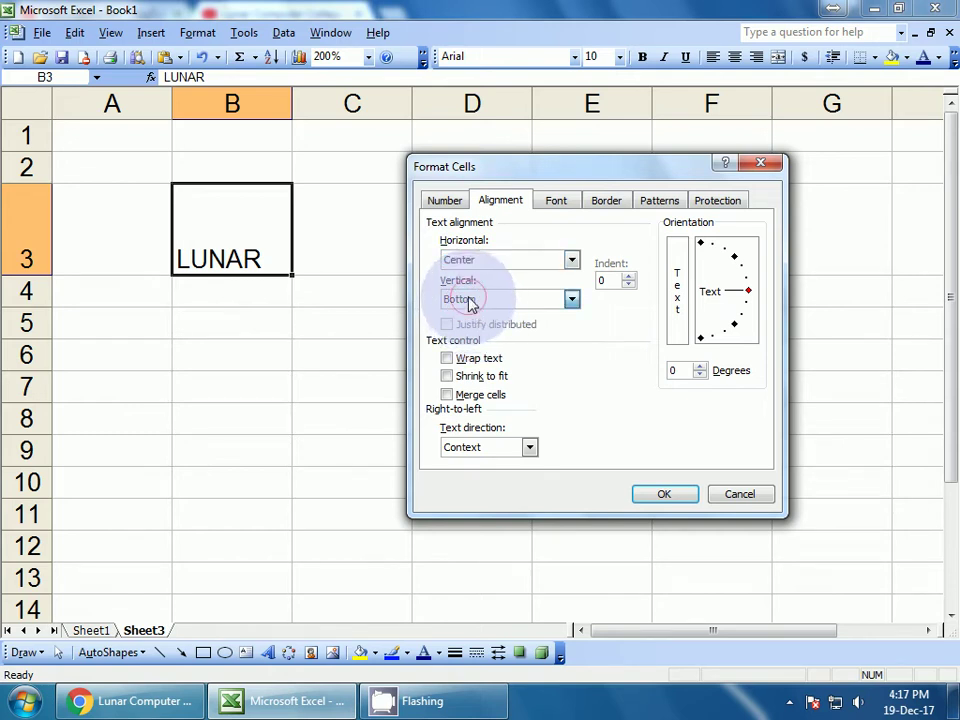
{"action": "left_click", "coordinate": [469, 303]}
{"action": "left_click", "coordinate": [464, 317]}
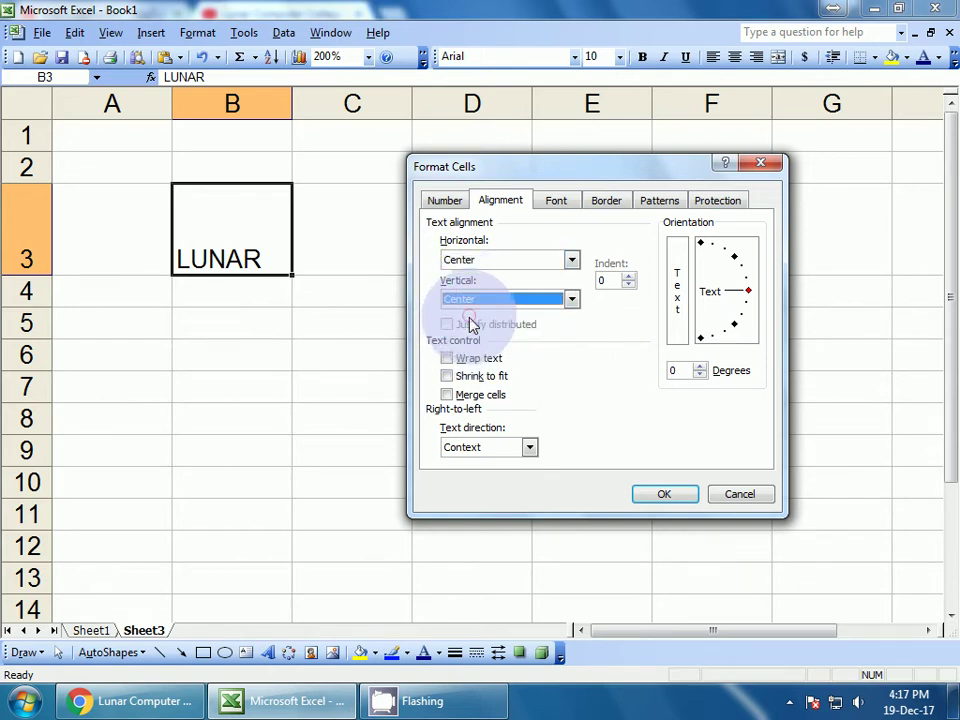
{"action": "left_click", "coordinate": [655, 493]}
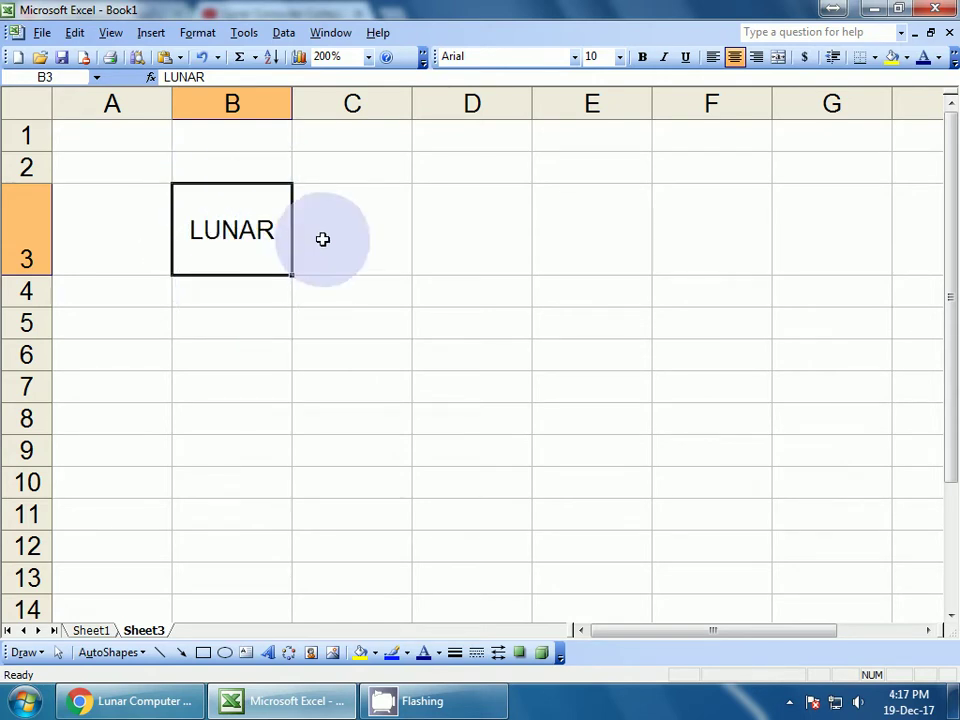
{"action": "left_click", "coordinate": [338, 294]}
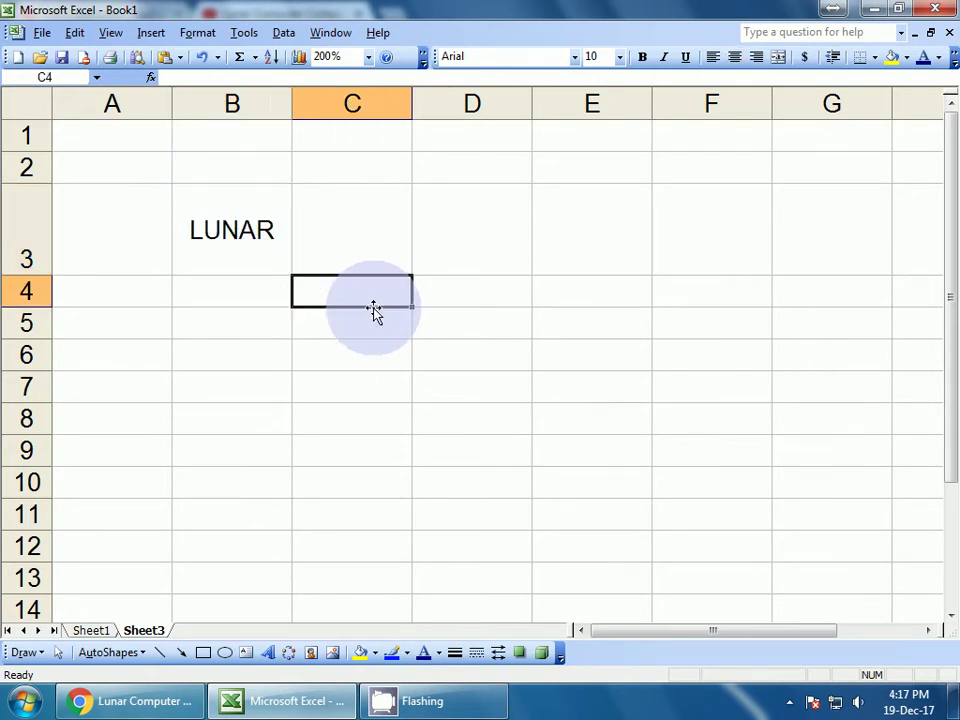
{"action": "type", "text": "Lu"}
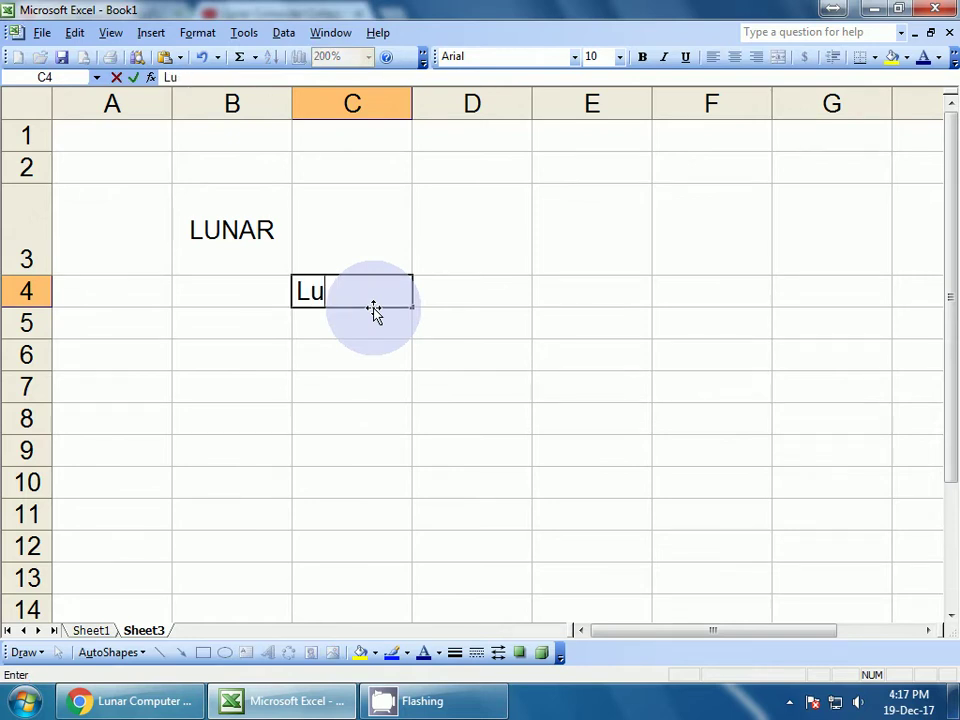
{"action": "key", "text": "Return"}
{"action": "key", "text": "Up"}
{"action": "key", "text": "Up"}
{"action": "key", "text": "Up"}
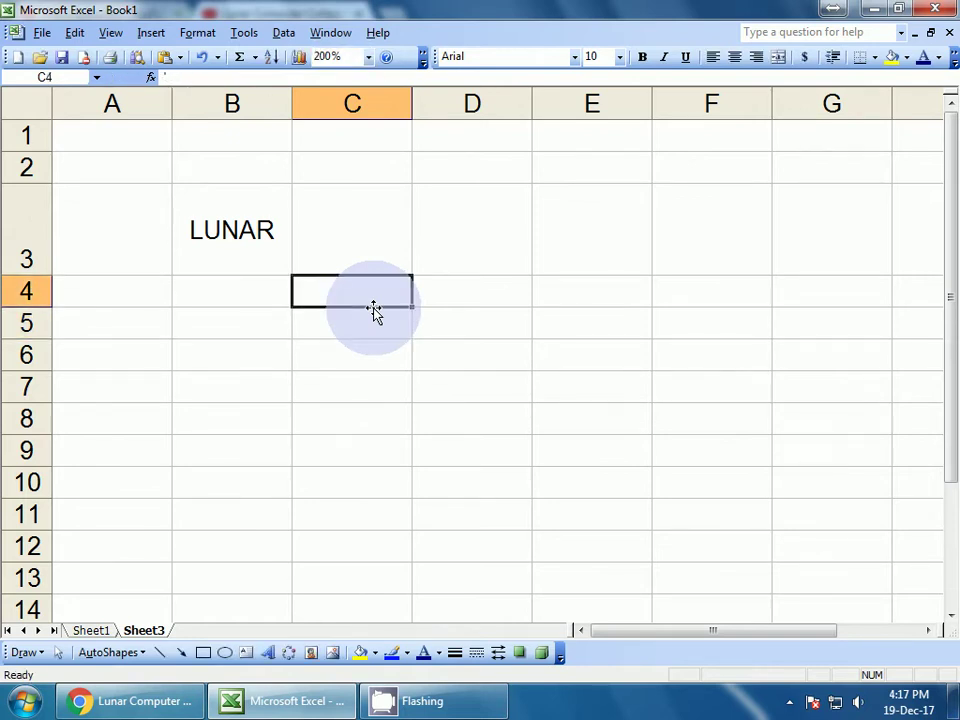
Enter "Lunar Computer College" in cell C3
{"action": "key", "text": "Down"}
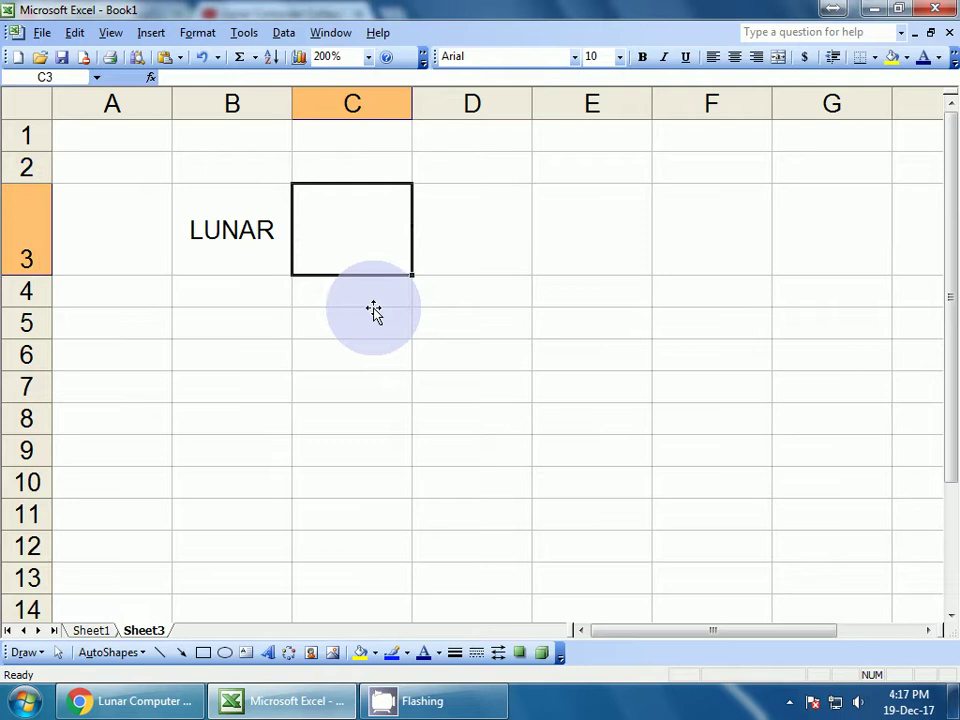
{"action": "type", "text": "Lunar Computer College"}
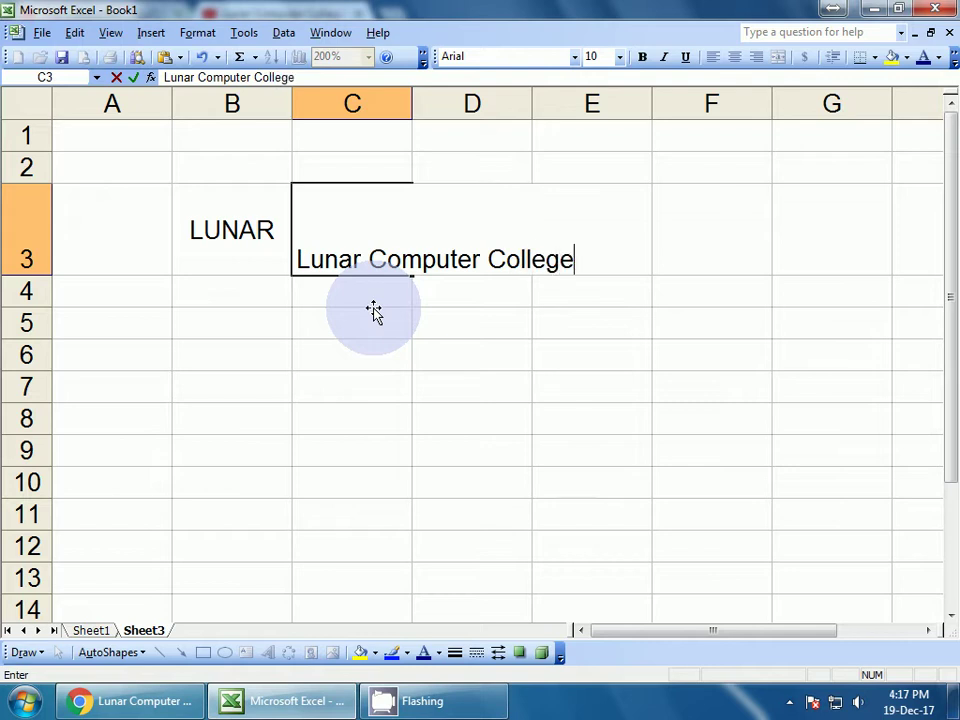
{"action": "key", "text": "Return"}
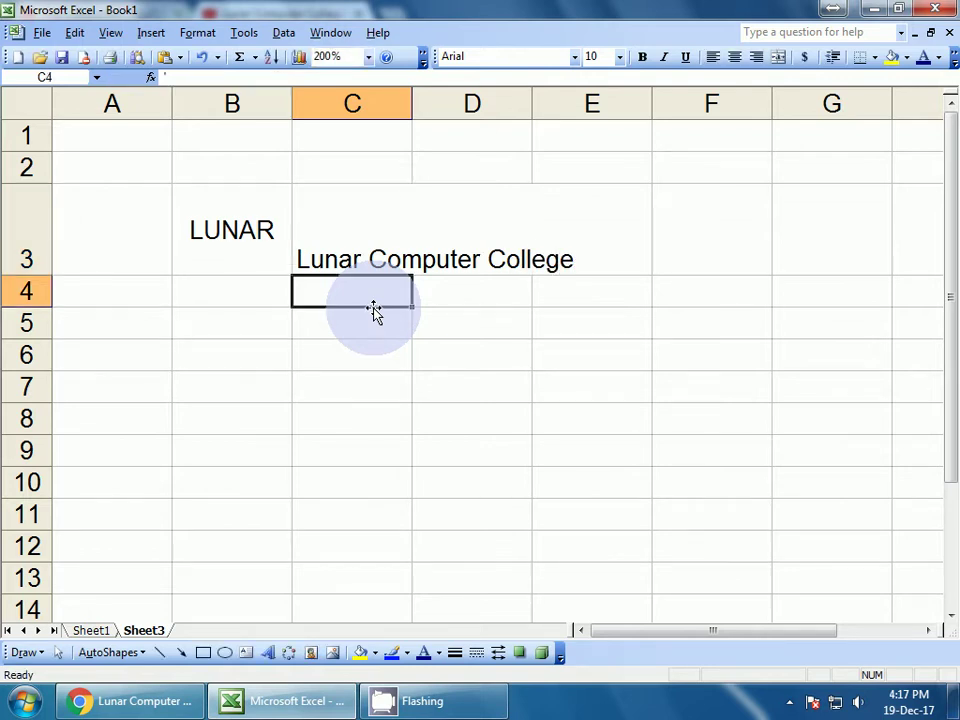
Format cell C3 with General horizontal alignment and Distributed vertical alignment
{"action": "left_click", "coordinate": [313, 263]}
{"action": "left_click", "coordinate": [197, 32]}
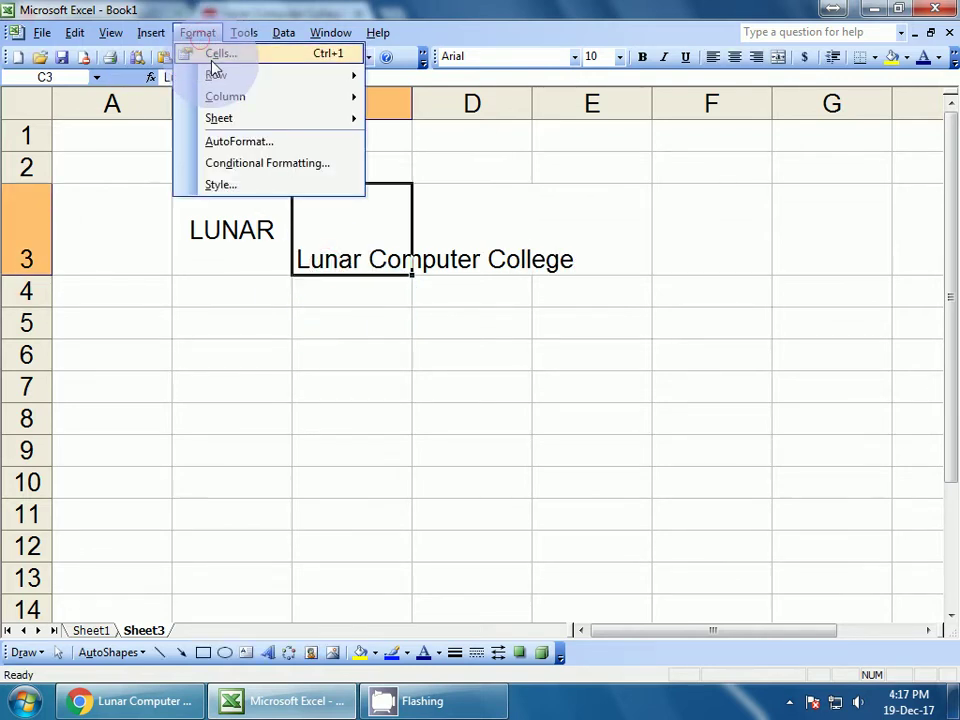
{"action": "left_click", "coordinate": [205, 53]}
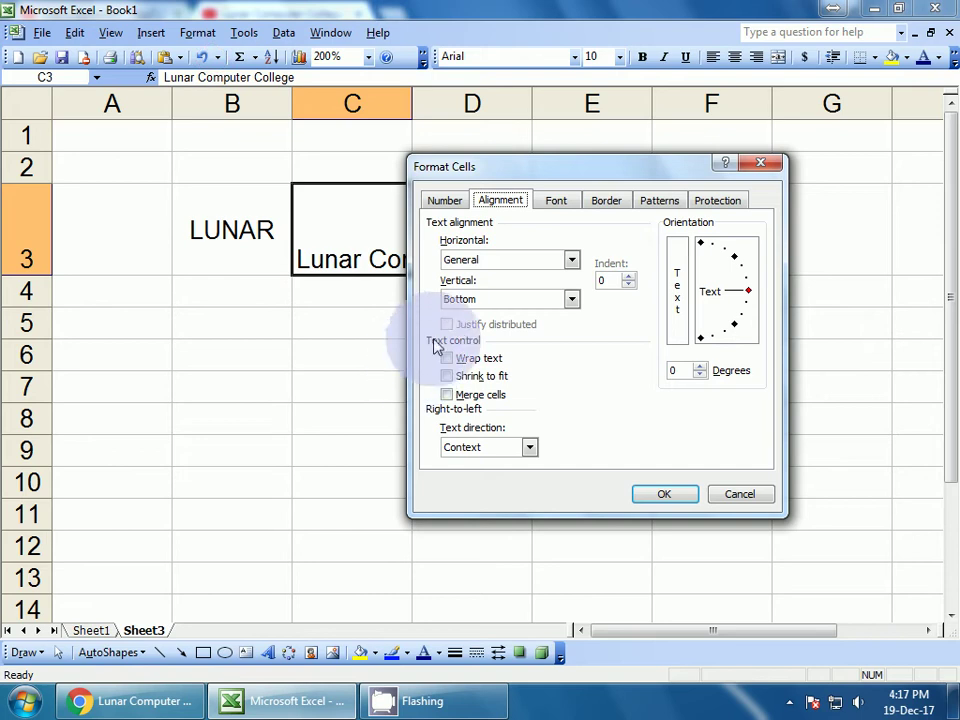
{"action": "left_click", "coordinate": [572, 260]}
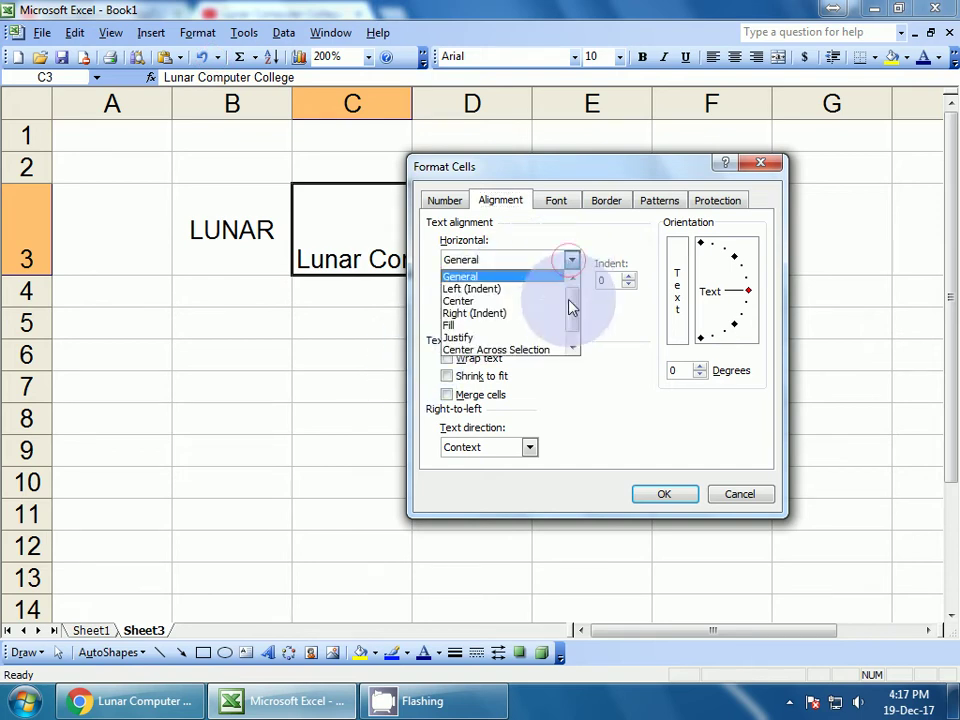
{"action": "left_click_drag", "start_coordinate": [573, 308], "coordinate": [574, 275]}
{"action": "left_click", "coordinate": [461, 277]}
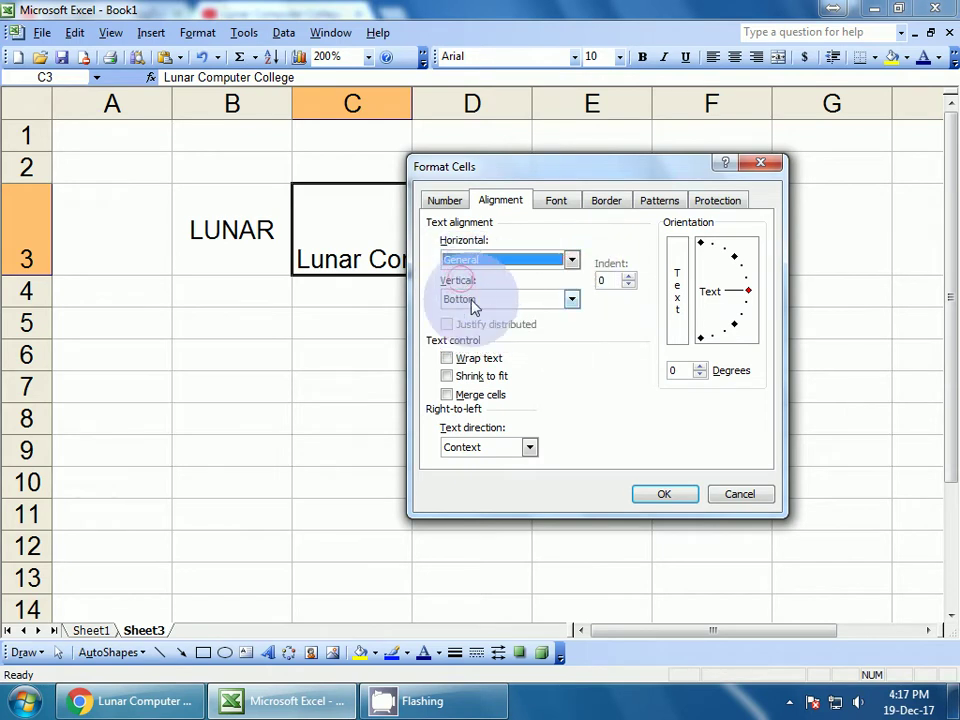
{"action": "left_click", "coordinate": [471, 299]}
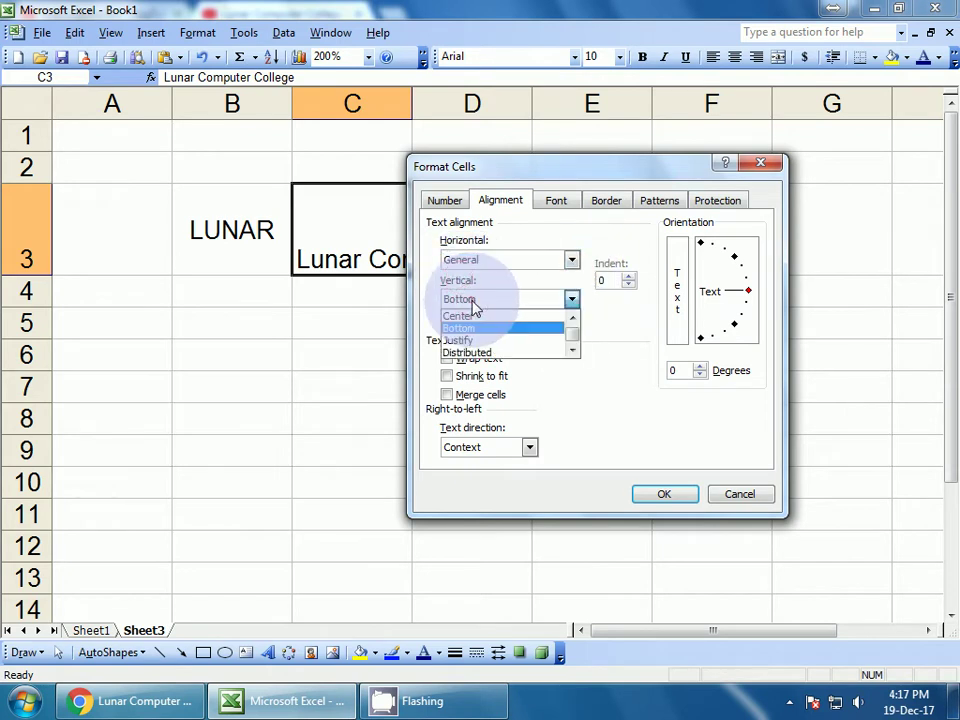
{"action": "left_click", "coordinate": [492, 354]}
{"action": "left_click", "coordinate": [648, 496]}
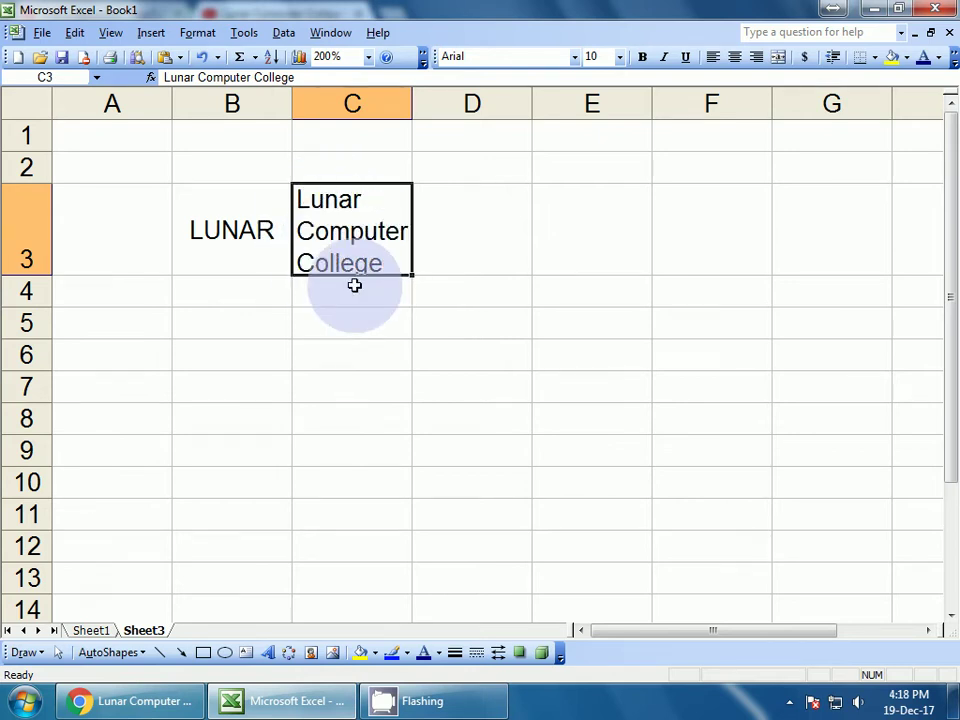
Set the horizontal text alignment of cell C3 to Center
{"action": "left_click", "coordinate": [197, 32]}
{"action": "left_click", "coordinate": [208, 56]}
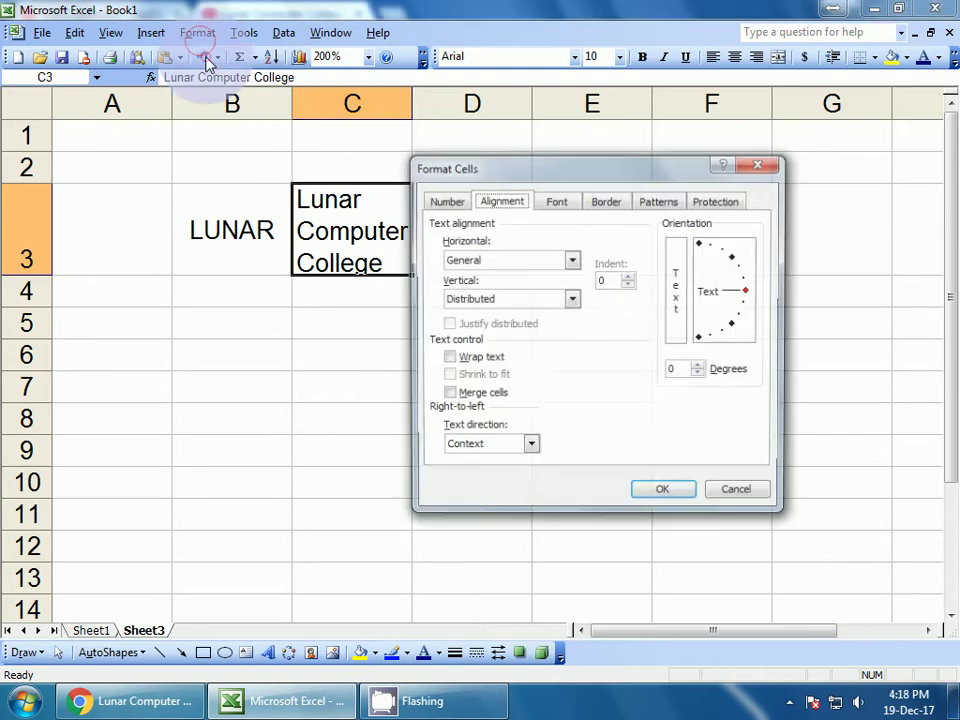
{"action": "left_click", "coordinate": [485, 260]}
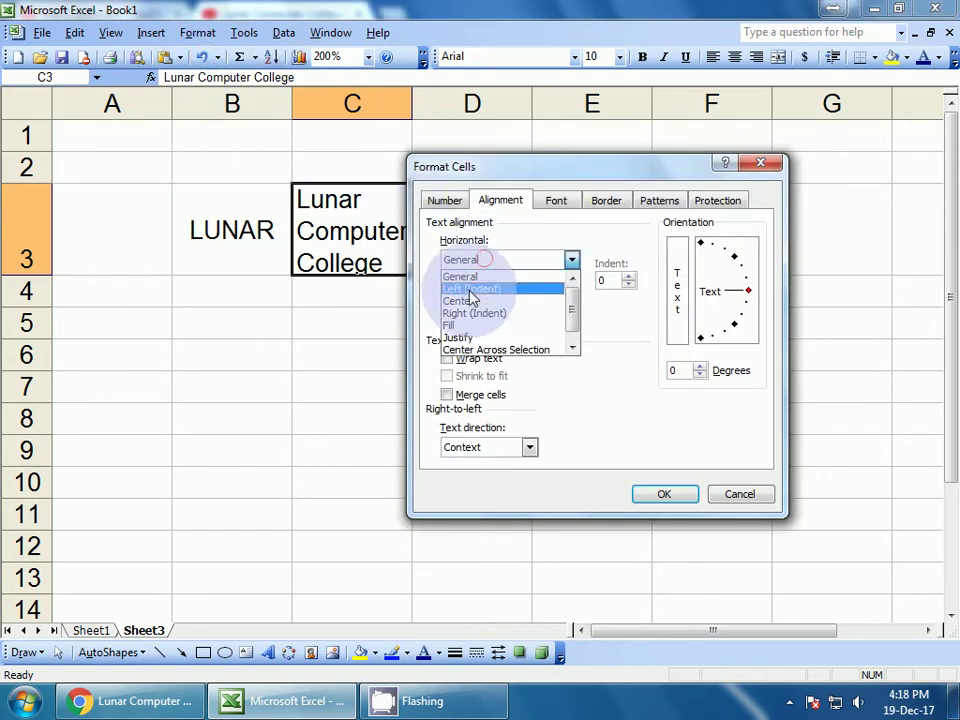
{"action": "left_click", "coordinate": [470, 300]}
{"action": "left_click", "coordinate": [660, 496]}
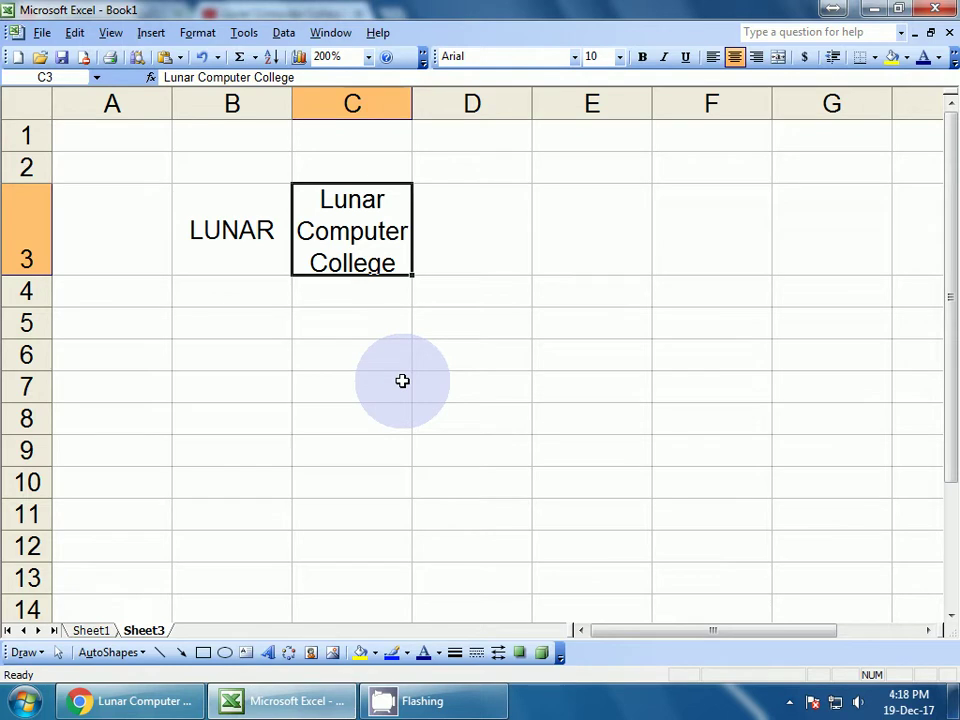
Copy the "LUNAR" text from cell B3 into cell D3
{"action": "left_click", "coordinate": [467, 227]}
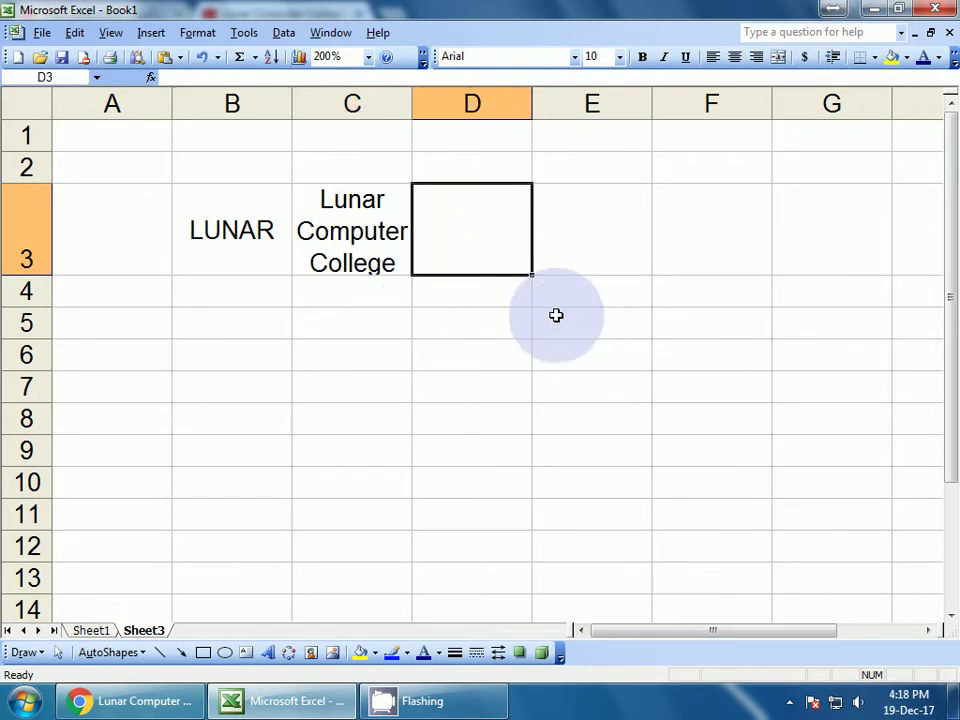
{"action": "left_click", "coordinate": [212, 242]}
{"action": "key", "text": "ctrl+c"}
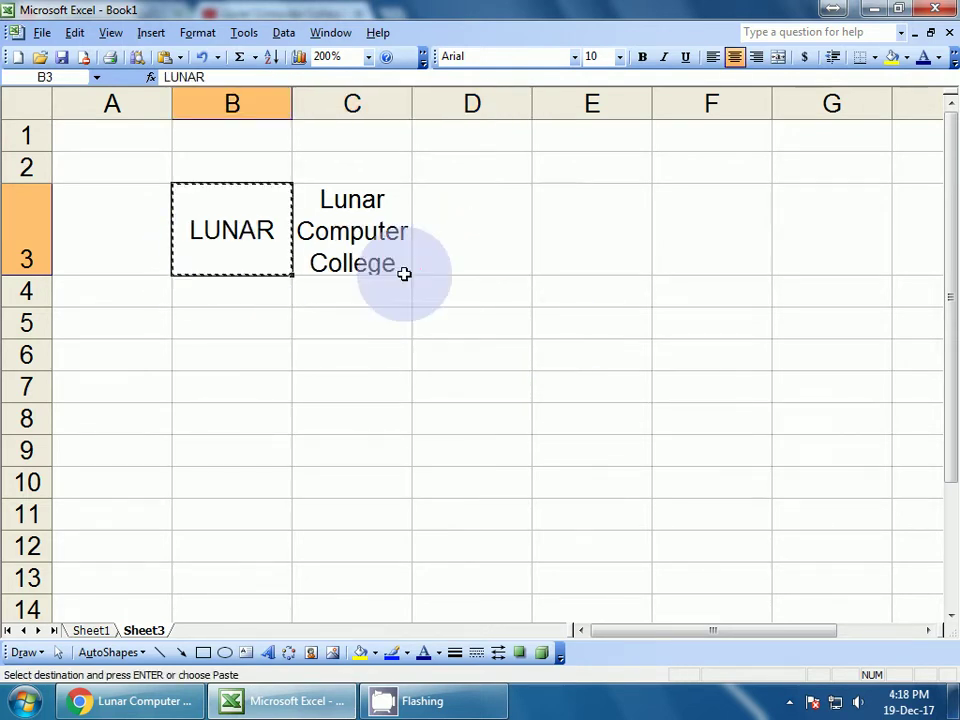
{"action": "left_click", "coordinate": [441, 242]}
{"action": "key", "text": "Return"}
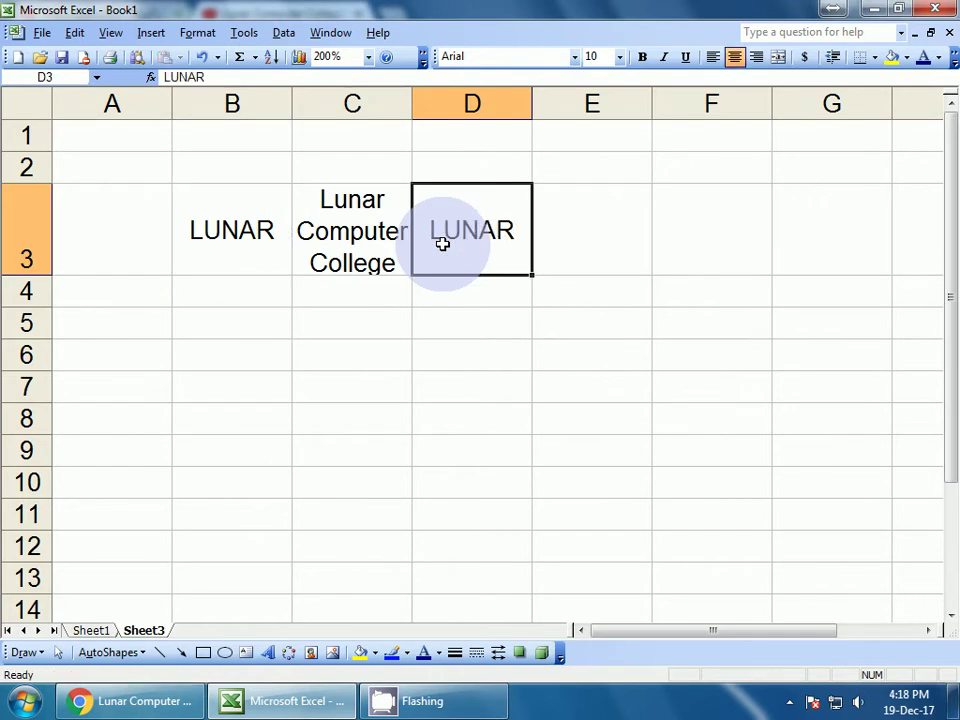
Rotate the text in cell D3 to an orientation of 45 degrees
{"action": "left_click", "coordinate": [199, 36]}
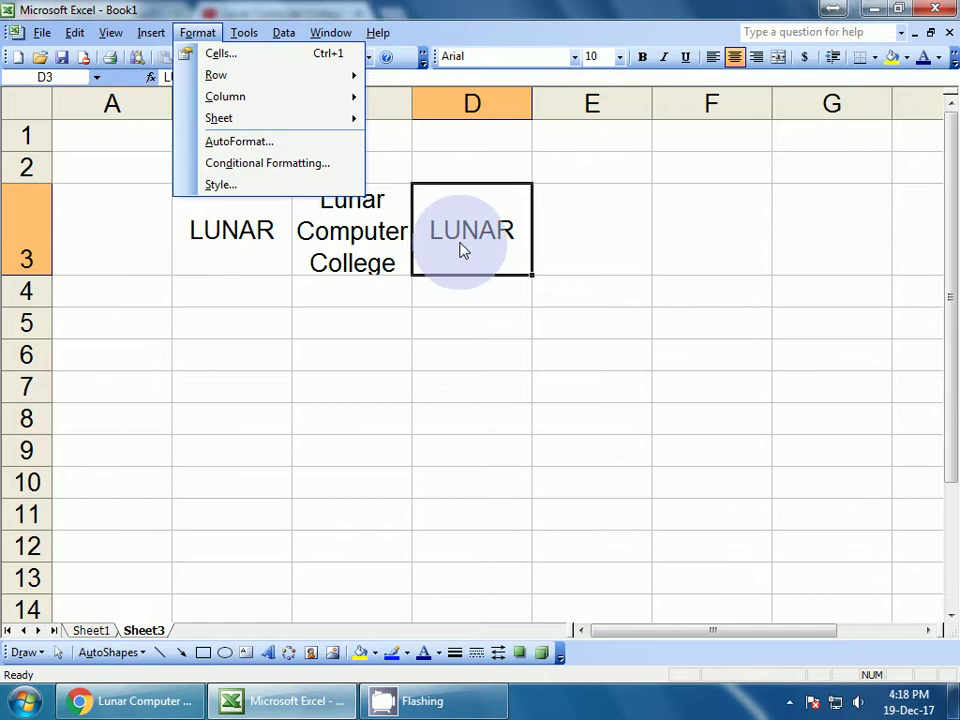
{"action": "left_click", "coordinate": [212, 62]}
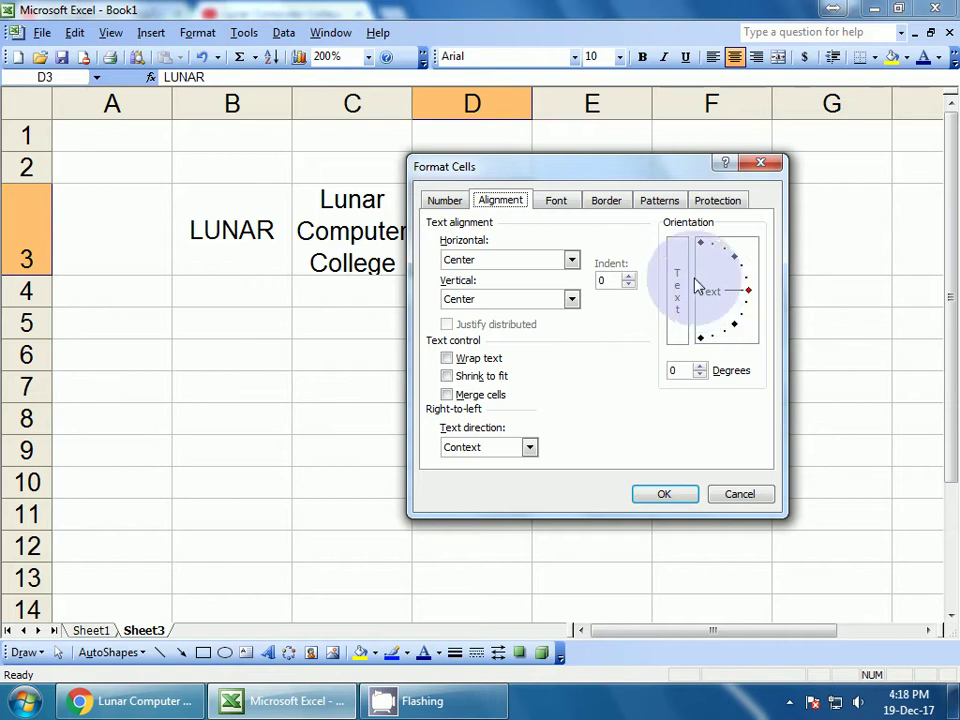
{"action": "left_click", "coordinate": [686, 318]}
{"action": "left_click", "coordinate": [760, 292]}
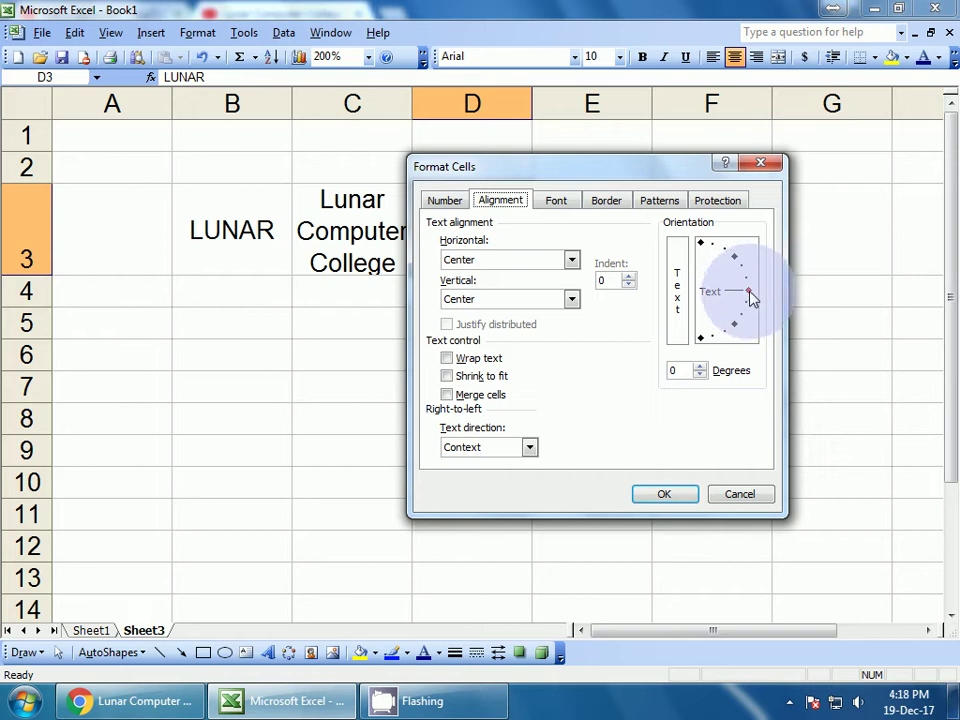
{"action": "left_click_drag", "start_coordinate": [750, 289], "coordinate": [735, 262]}
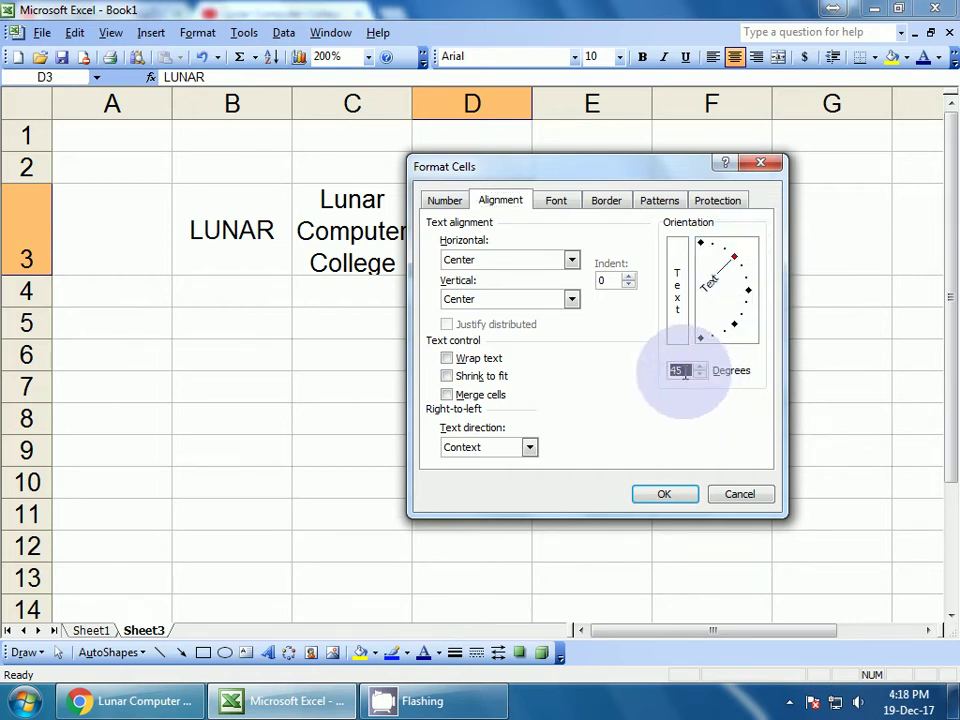
{"action": "double_click", "coordinate": [680, 371]}
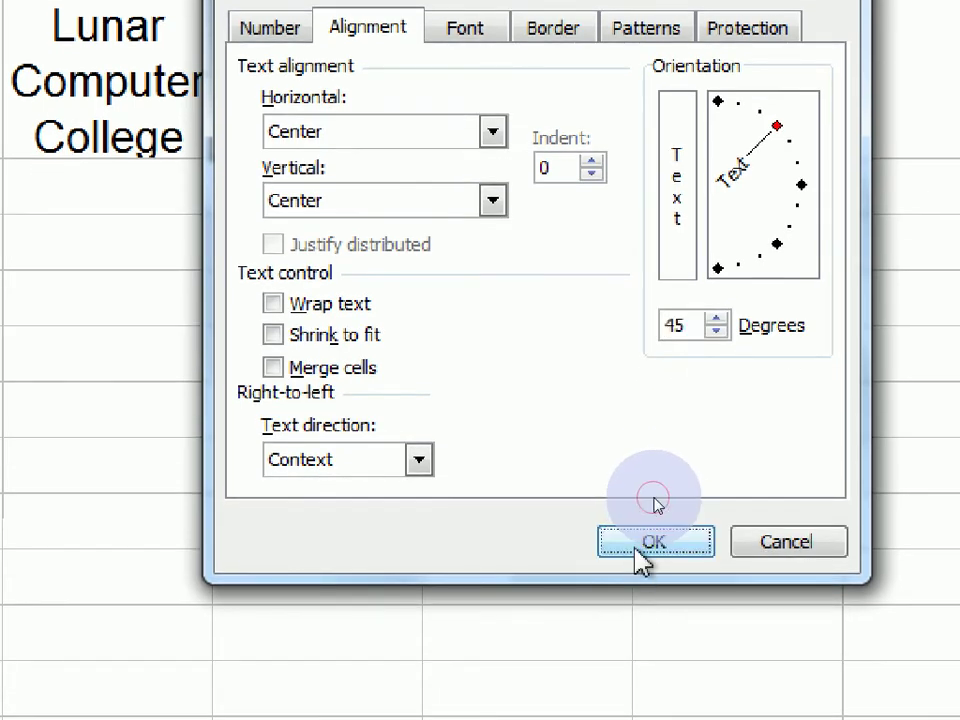
{"action": "left_click", "coordinate": [641, 586]}
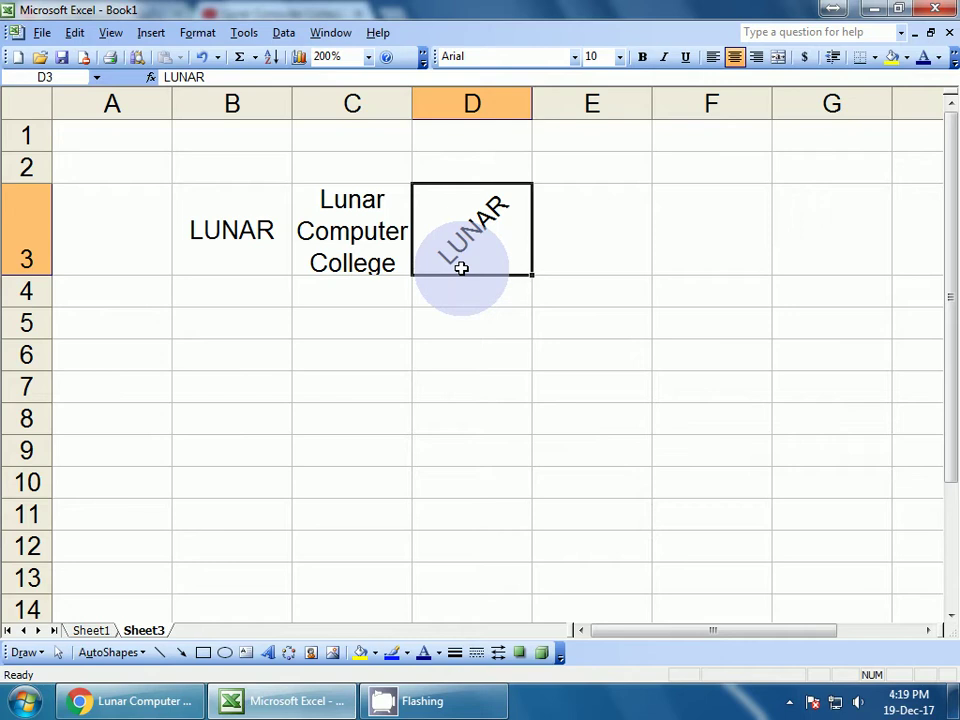
{"action": "left_click", "coordinate": [552, 241]}
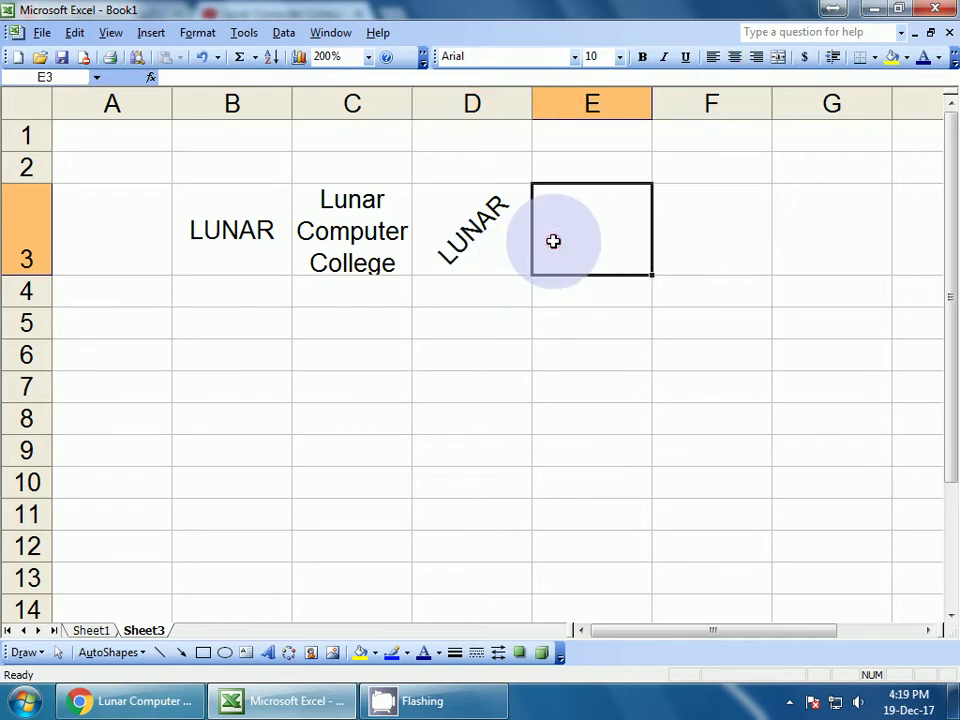
{"action": "left_click", "coordinate": [197, 32]}
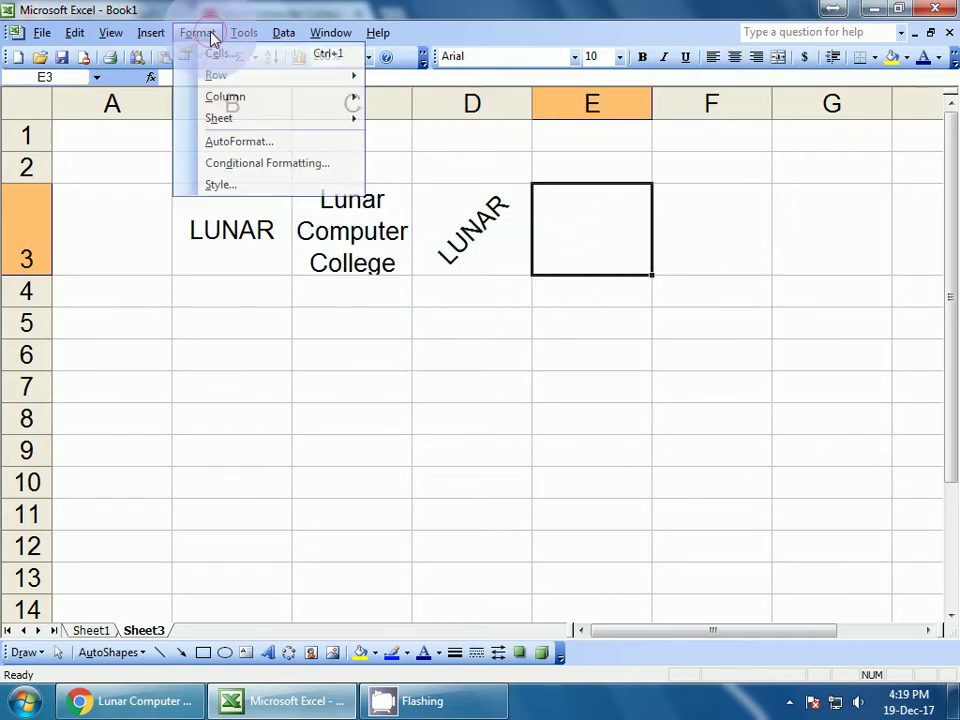
{"action": "left_click", "coordinate": [214, 54]}
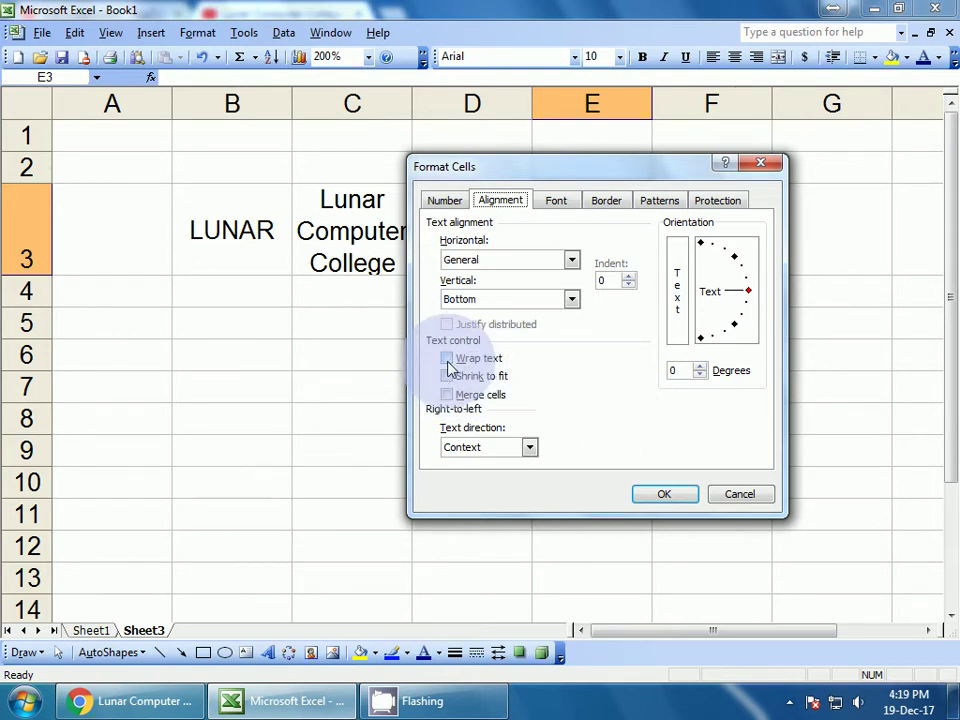
{"action": "left_click", "coordinate": [729, 494]}
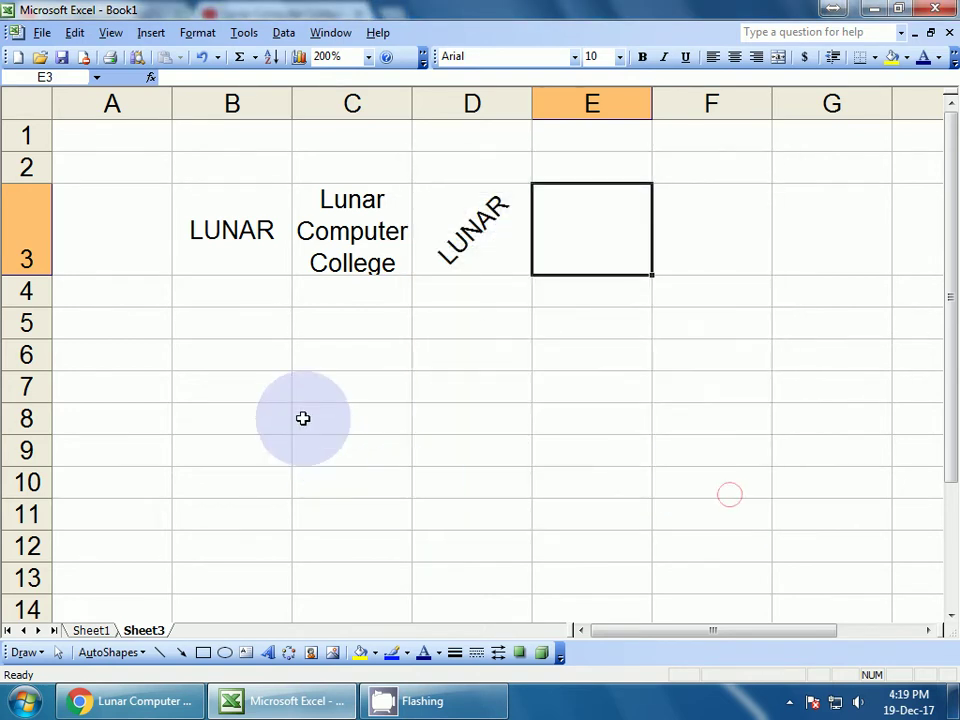
Enter "Luanr Computer College" in cell C7 and reselect the cell
{"action": "left_click", "coordinate": [334, 388]}
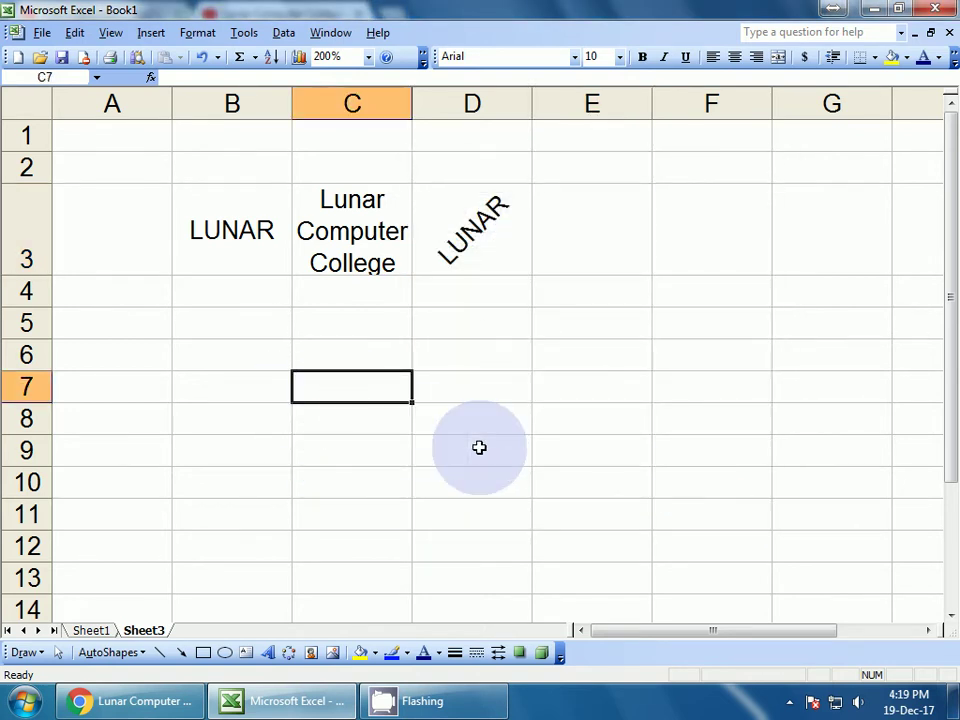
{"action": "type", "text": "Luanr Computer College"}
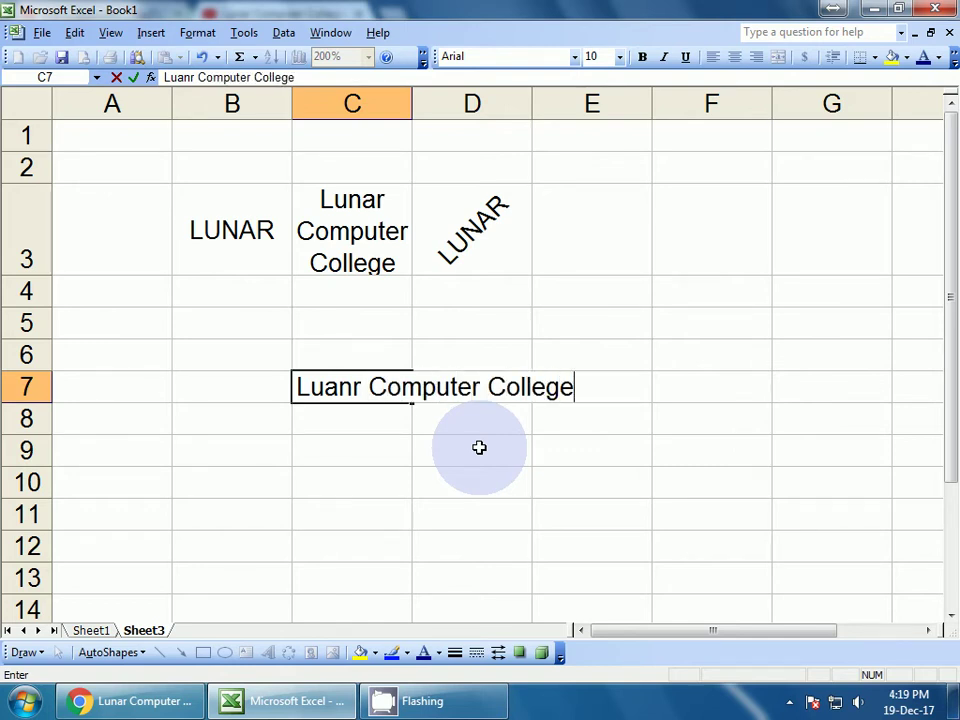
{"action": "key", "text": "Return"}
{"action": "key", "text": "Up"}
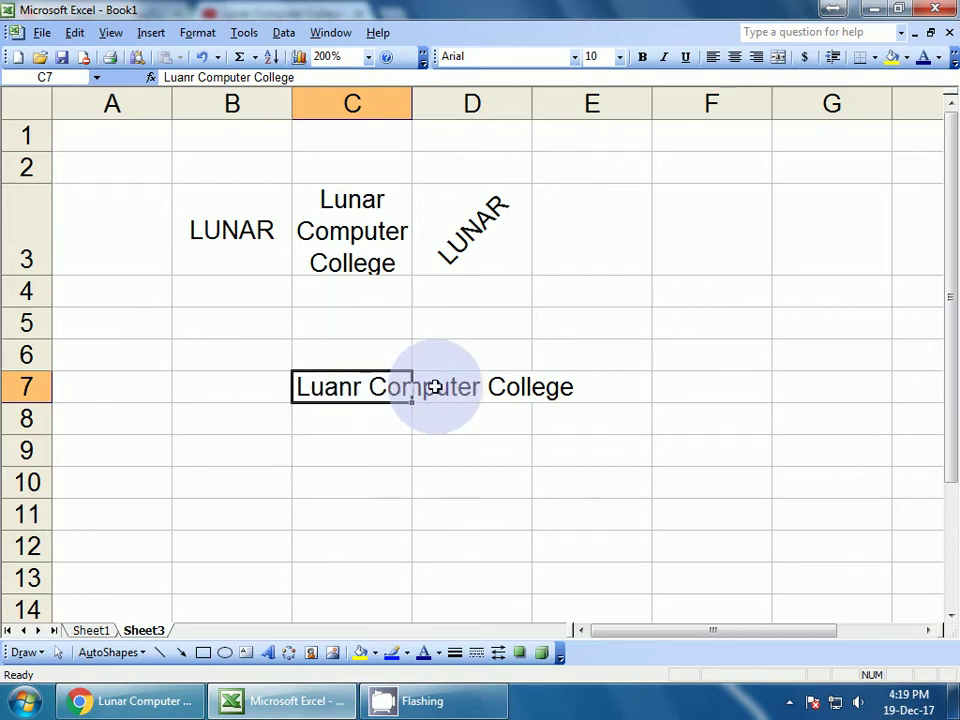
Turn on the Wrap text control for empty cell C8
{"action": "left_click", "coordinate": [354, 420]}
{"action": "left_click", "coordinate": [200, 33]}
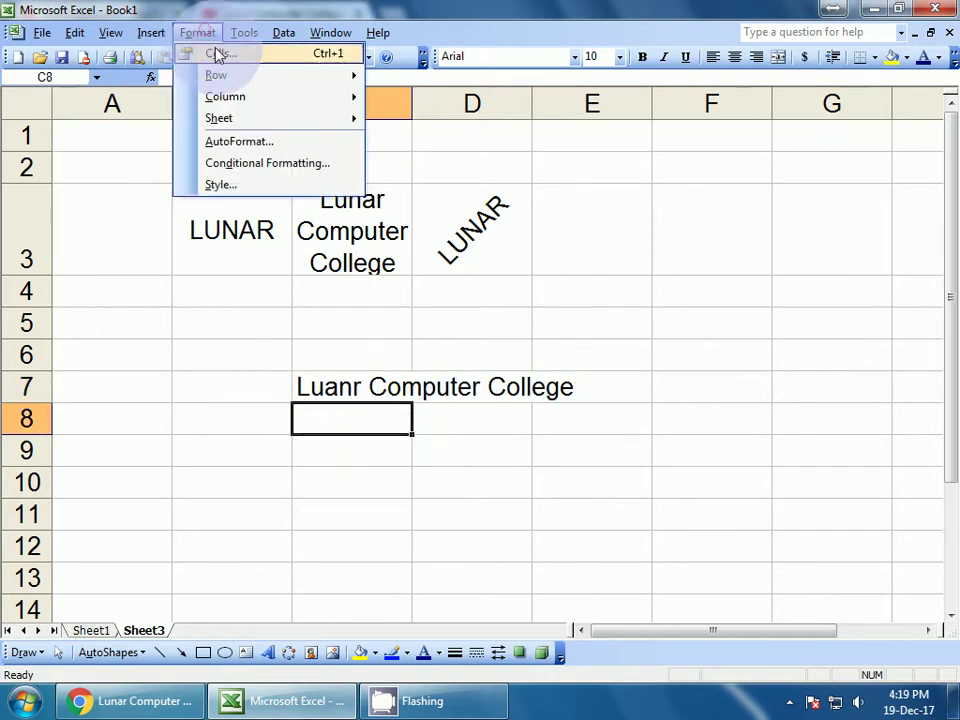
{"action": "left_click", "coordinate": [212, 53]}
{"action": "left_click", "coordinate": [452, 360]}
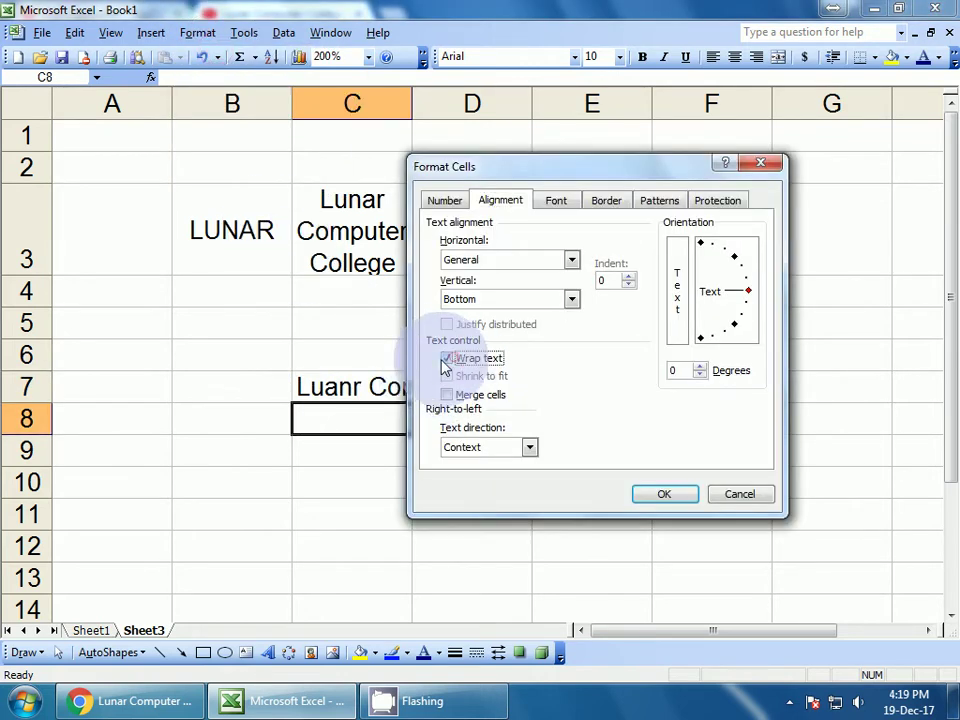
{"action": "left_click", "coordinate": [656, 493]}
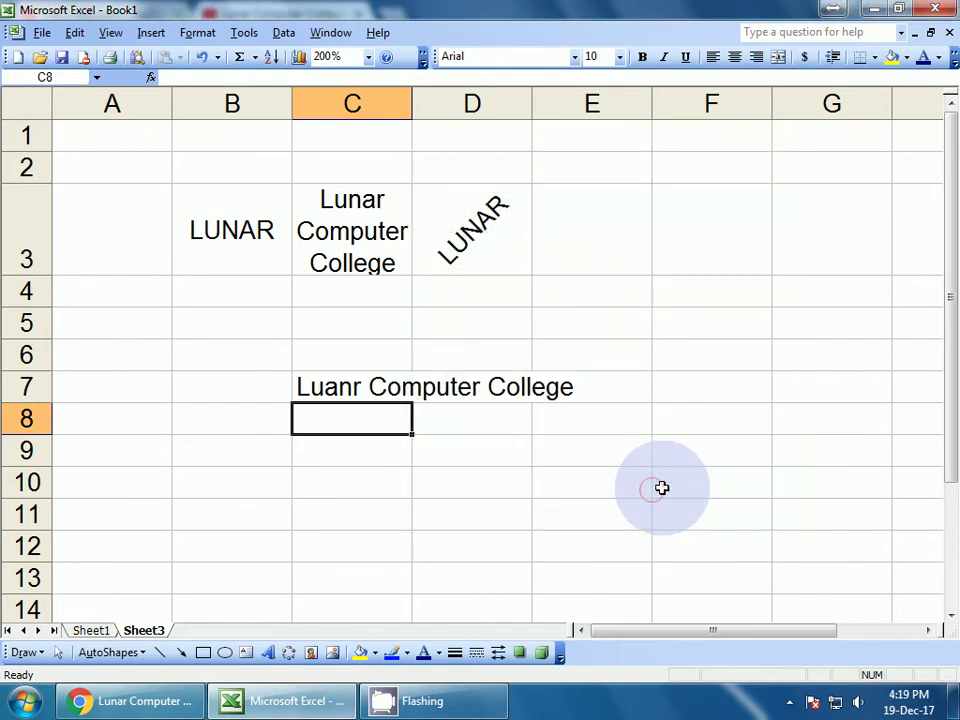
Enter "Lunar Computer College" in cell C8 and reselect the cell
{"action": "type", "text": "Lunar Computer College"}
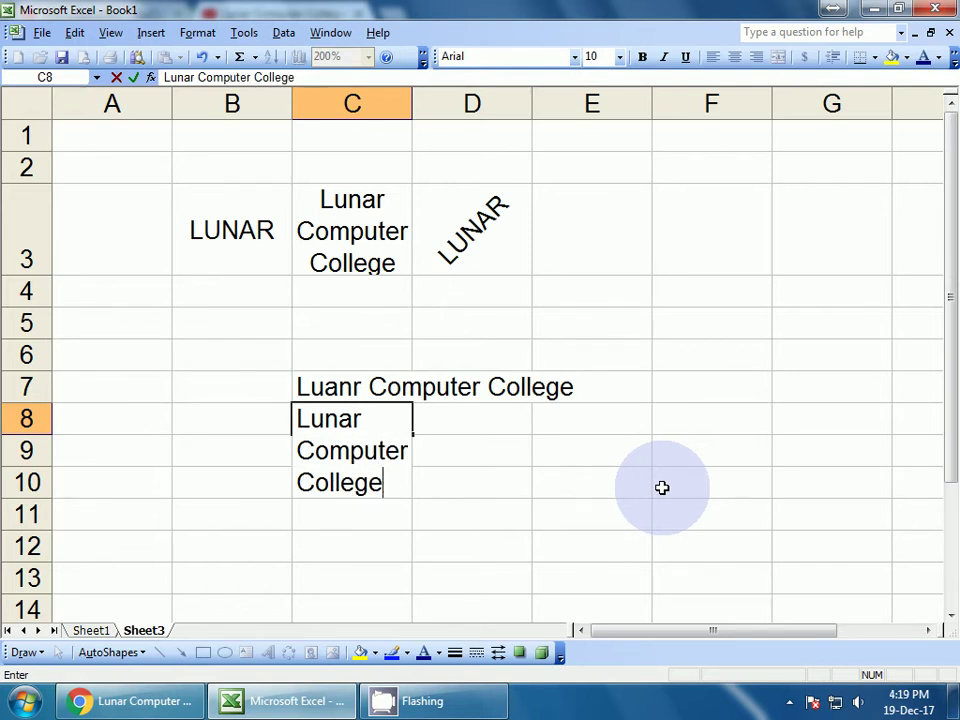
{"action": "key", "text": "Return"}
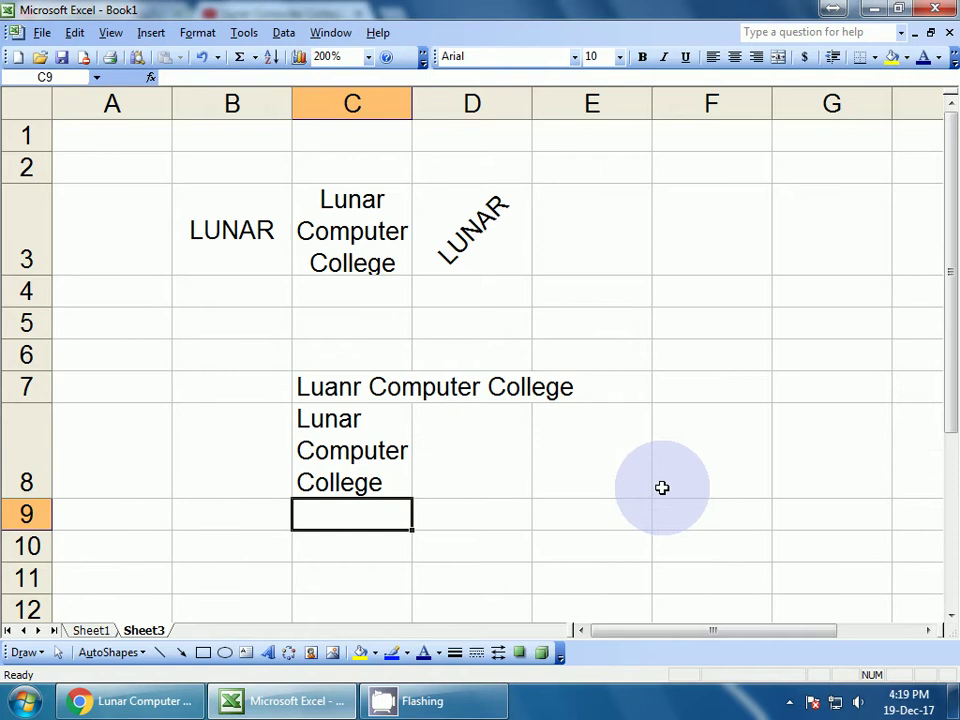
{"action": "left_click", "coordinate": [457, 565]}
{"action": "left_click", "coordinate": [360, 431]}
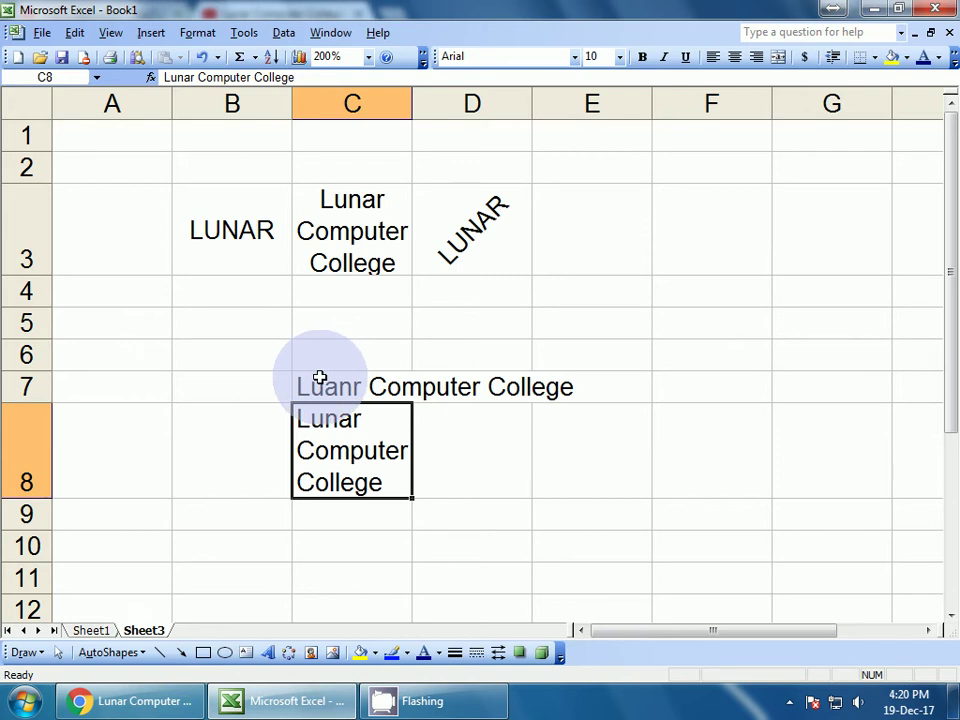
{"action": "left_click", "coordinate": [226, 460]}
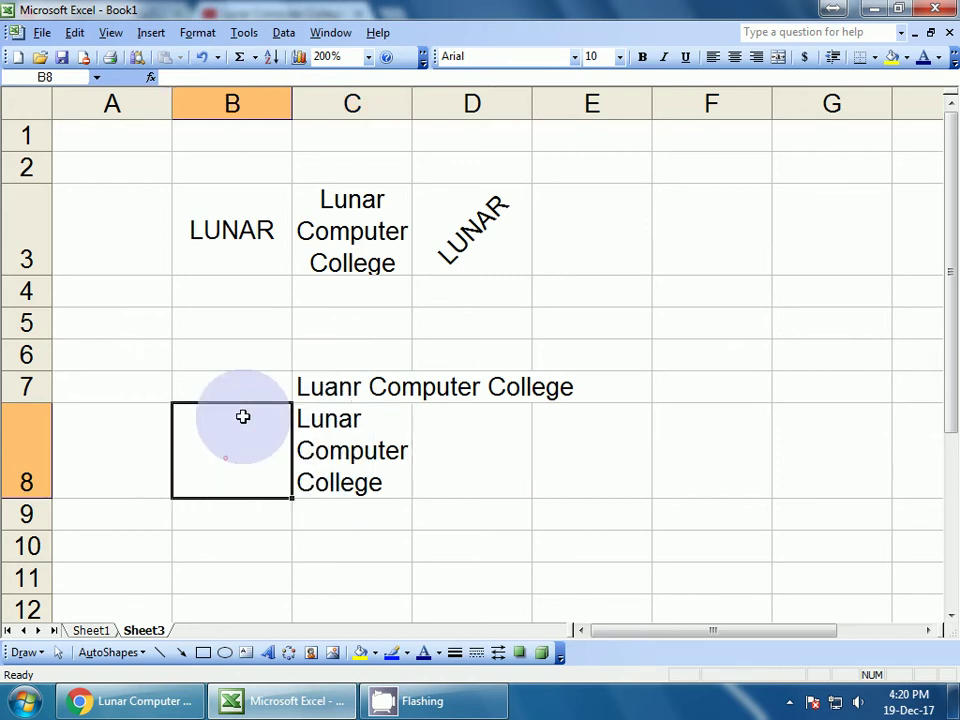
{"action": "left_click", "coordinate": [330, 521]}
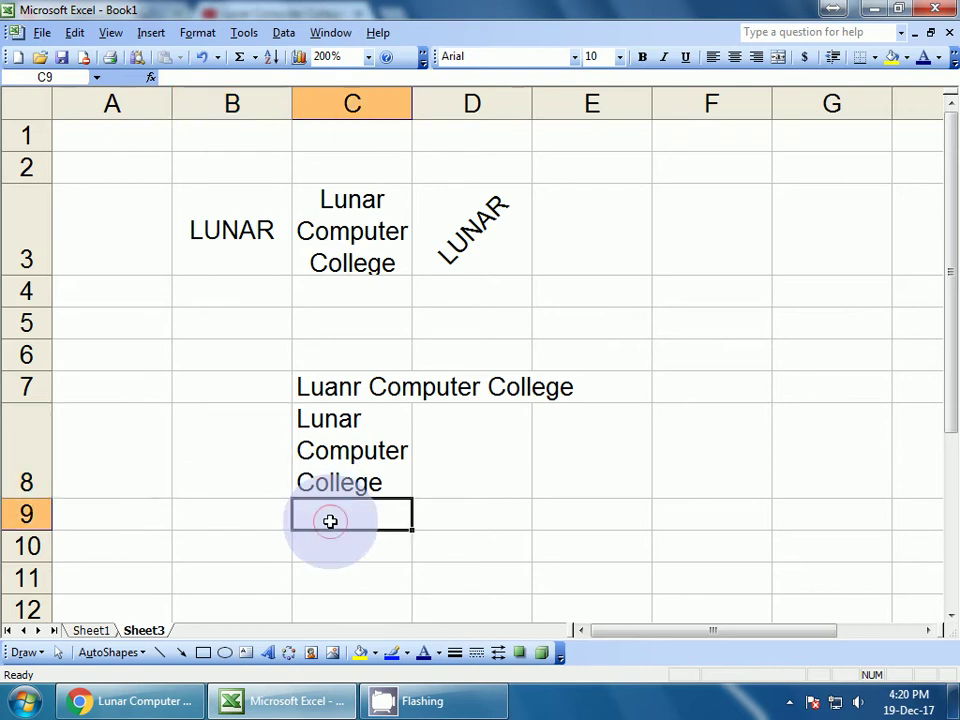
{"action": "left_click", "coordinate": [197, 33]}
{"action": "left_click", "coordinate": [221, 55]}
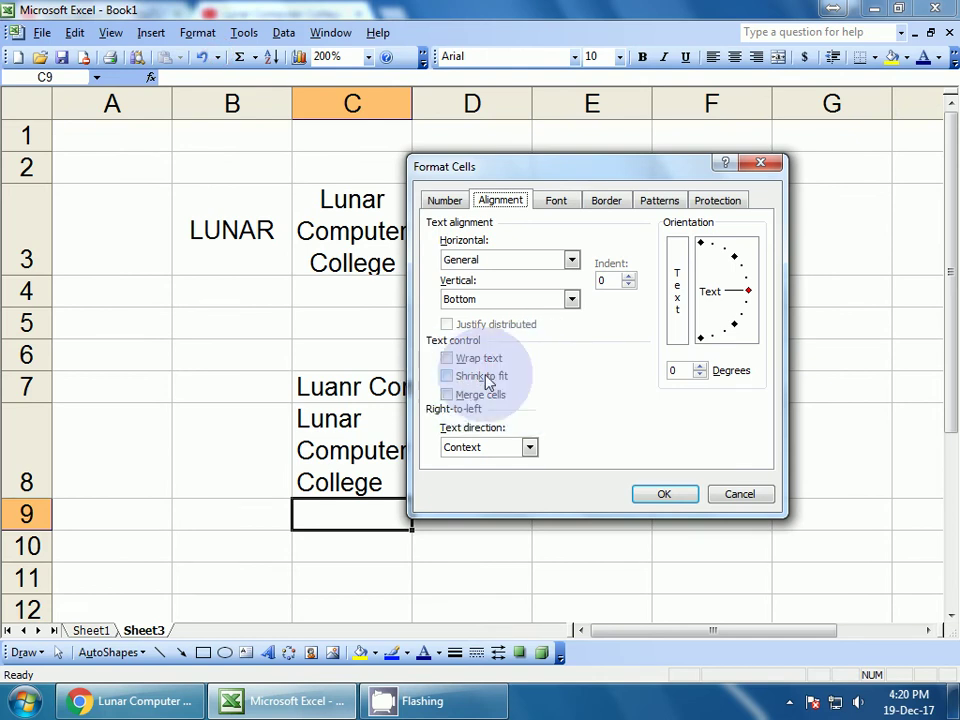
{"action": "left_click", "coordinate": [654, 493]}
Apply the Shrink to fit text control to the text in cell C7
{"action": "left_click", "coordinate": [330, 387]}
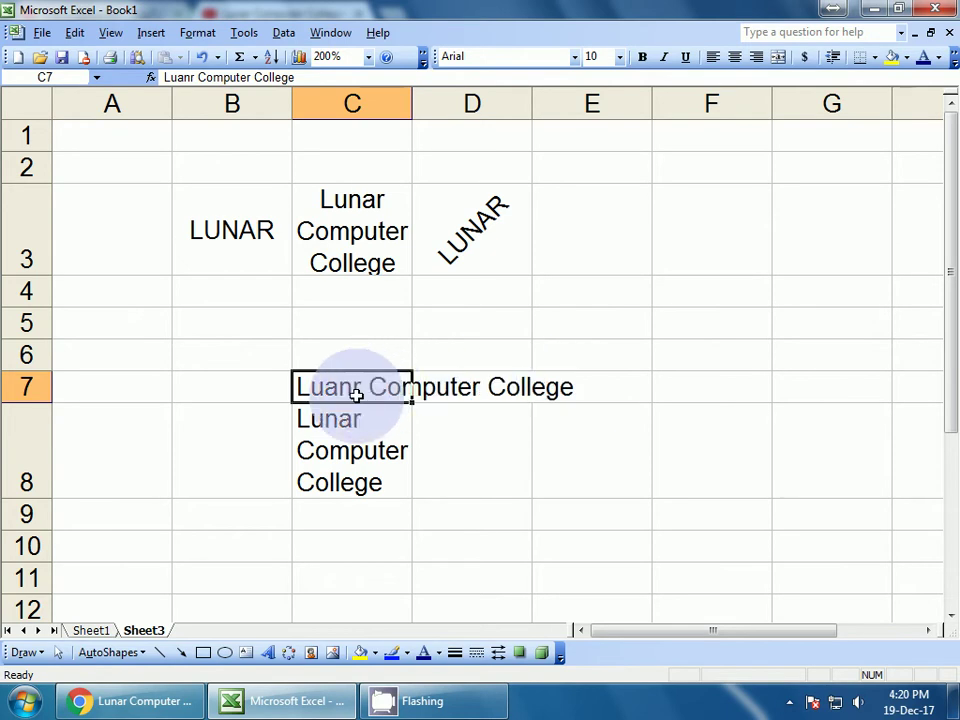
{"action": "left_click", "coordinate": [197, 33]}
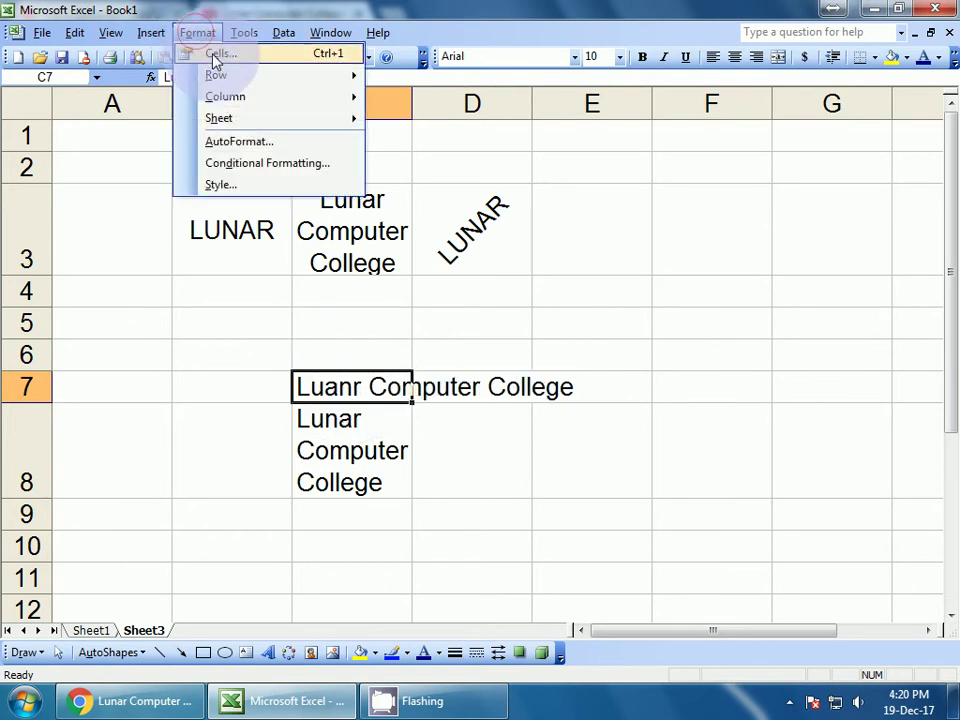
{"action": "left_click", "coordinate": [216, 55]}
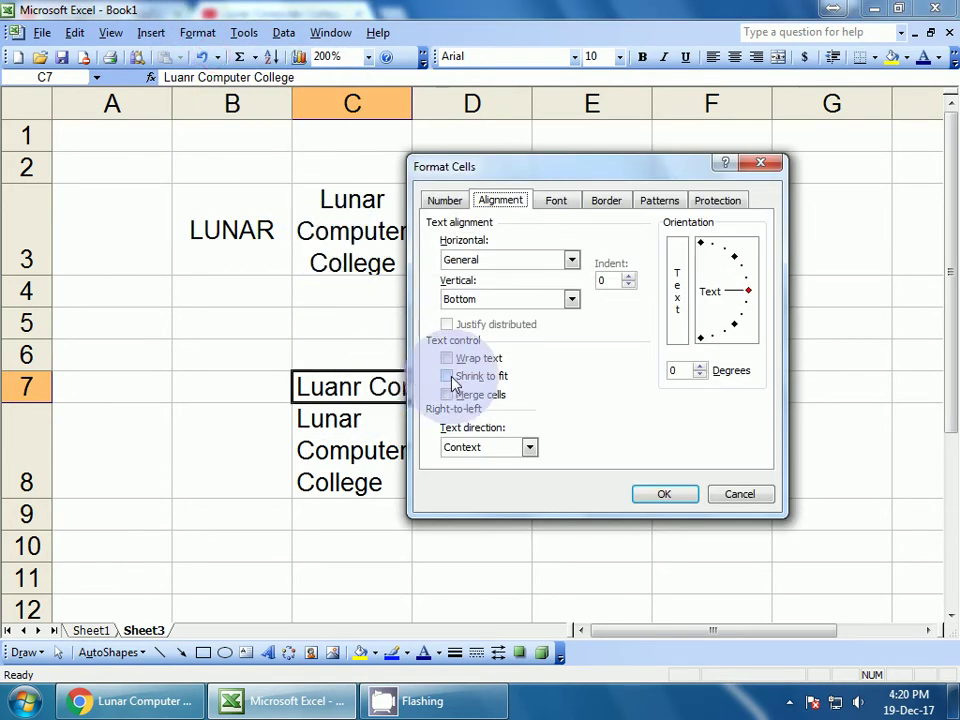
{"action": "left_click", "coordinate": [447, 376]}
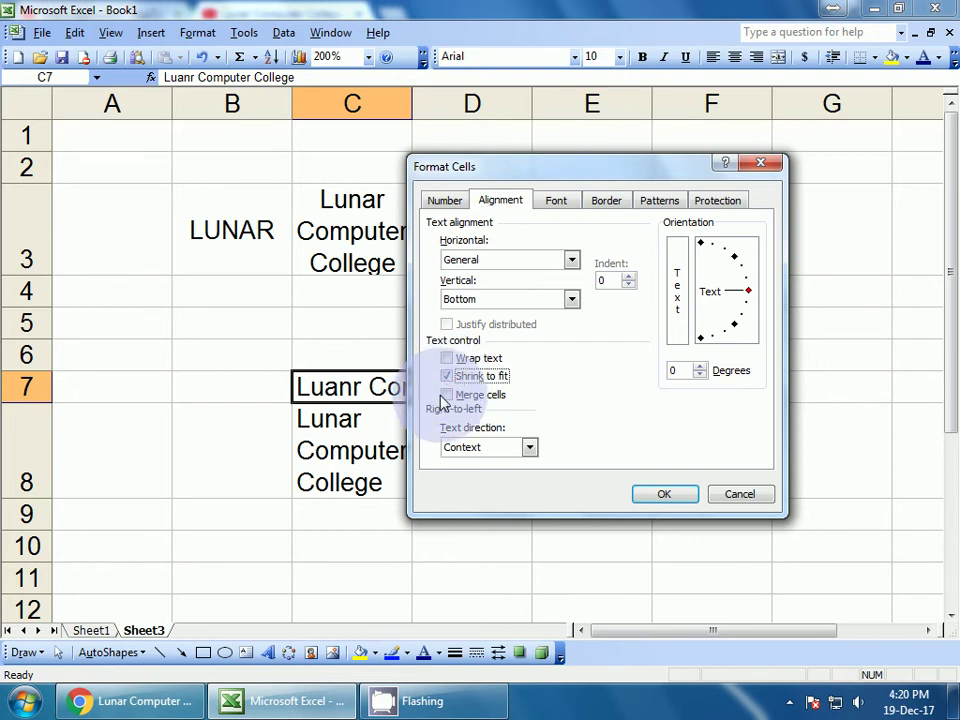
{"action": "left_click", "coordinate": [660, 494]}
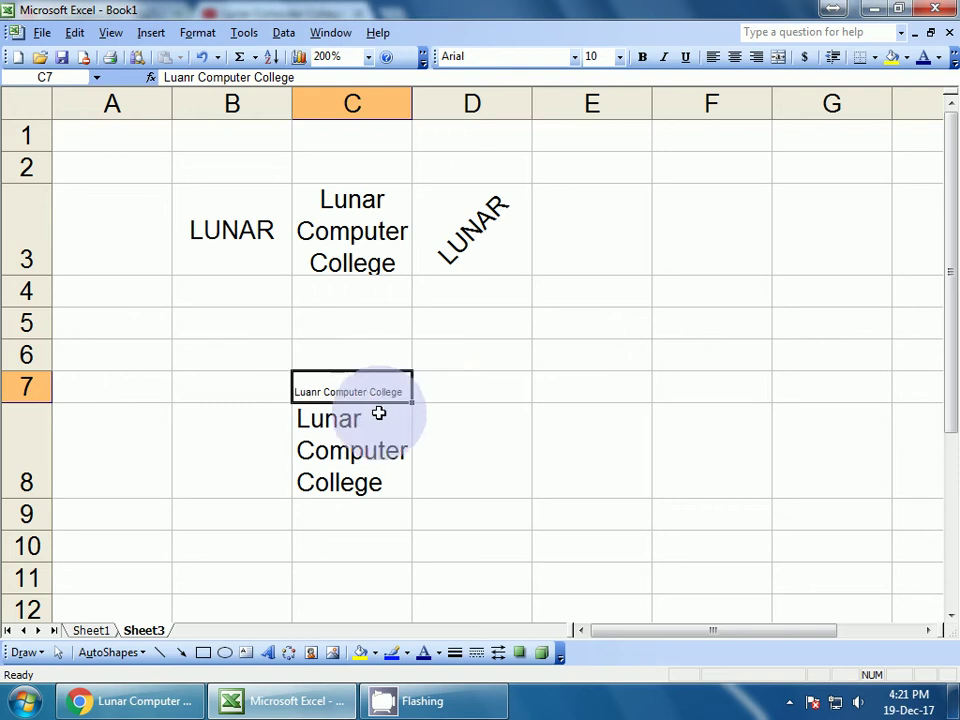
{"action": "left_click", "coordinate": [467, 393]}
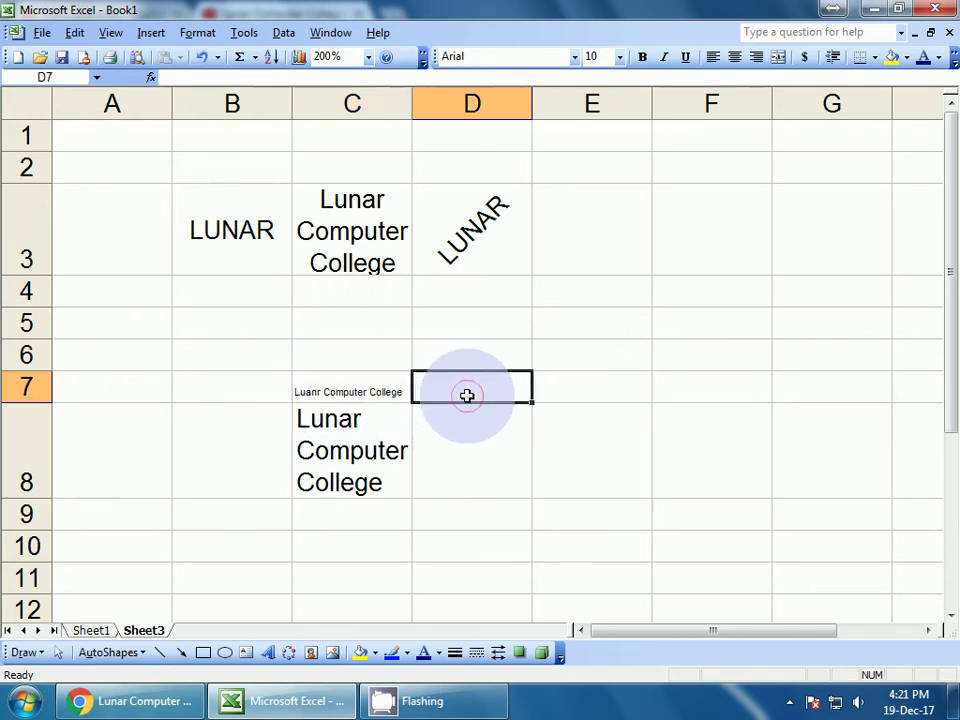
{"action": "left_click", "coordinate": [205, 34]}
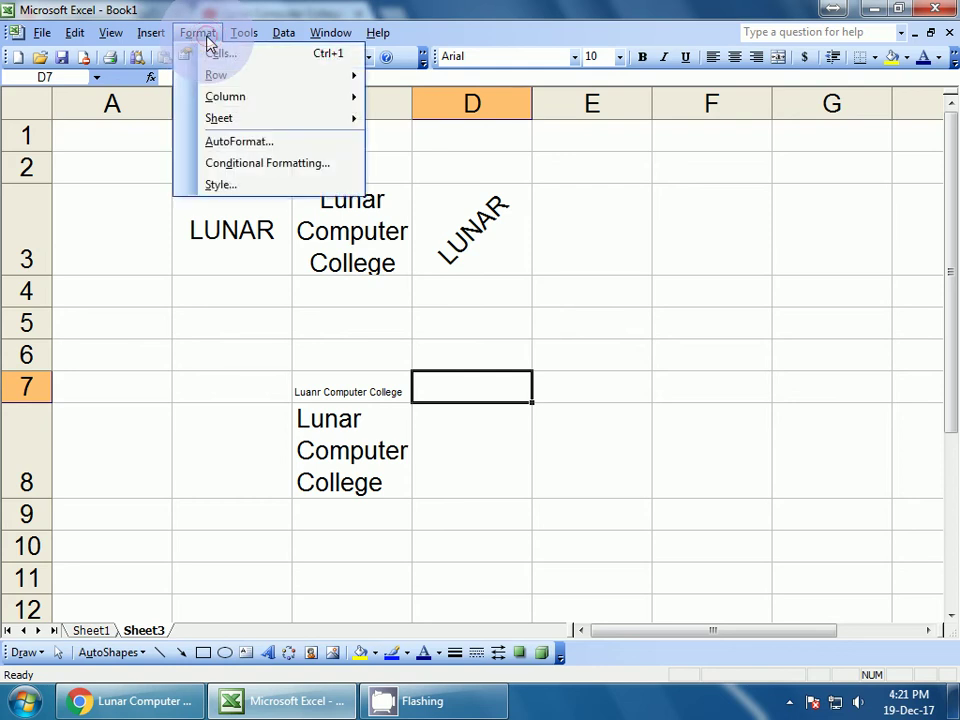
{"action": "left_click", "coordinate": [214, 52]}
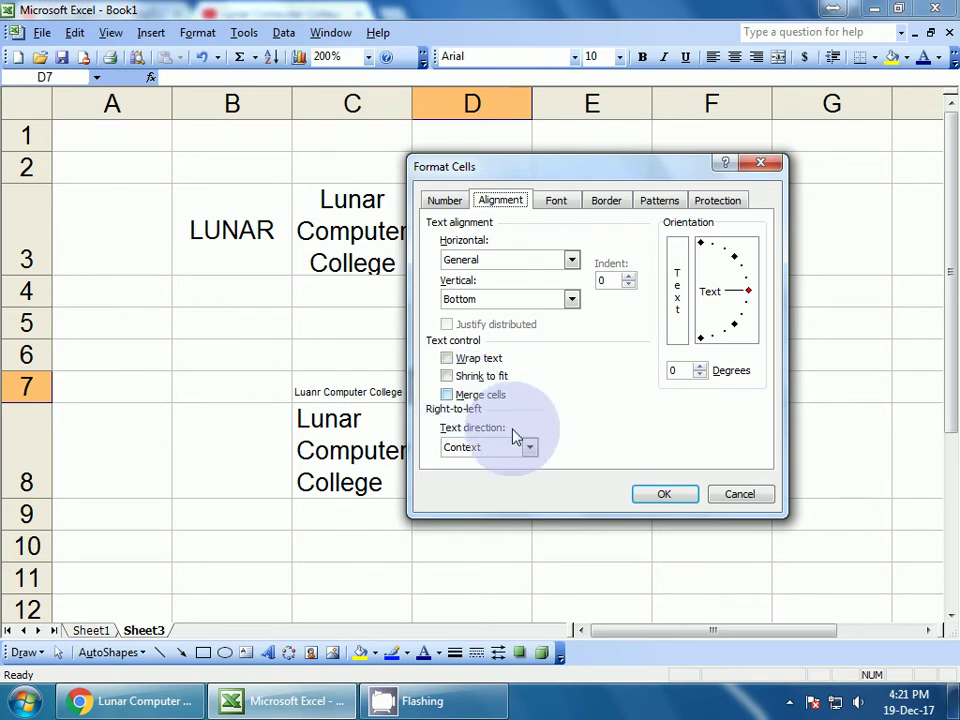
{"action": "left_click", "coordinate": [727, 494]}
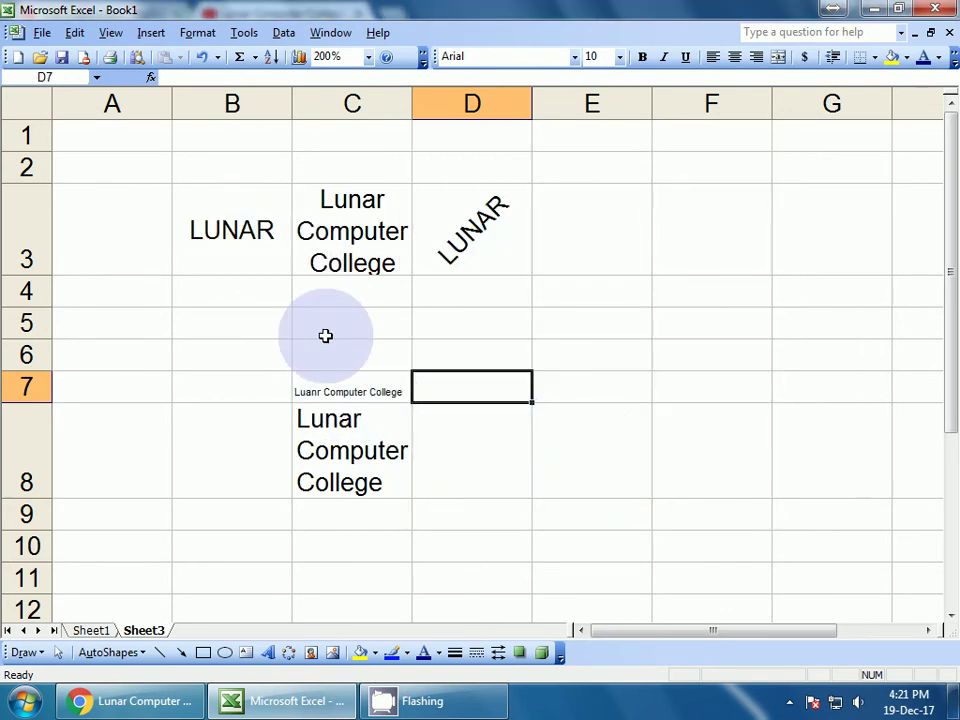
{"action": "scroll", "coordinate": [325, 336], "scroll_direction": "down", "scroll_amount": 1}
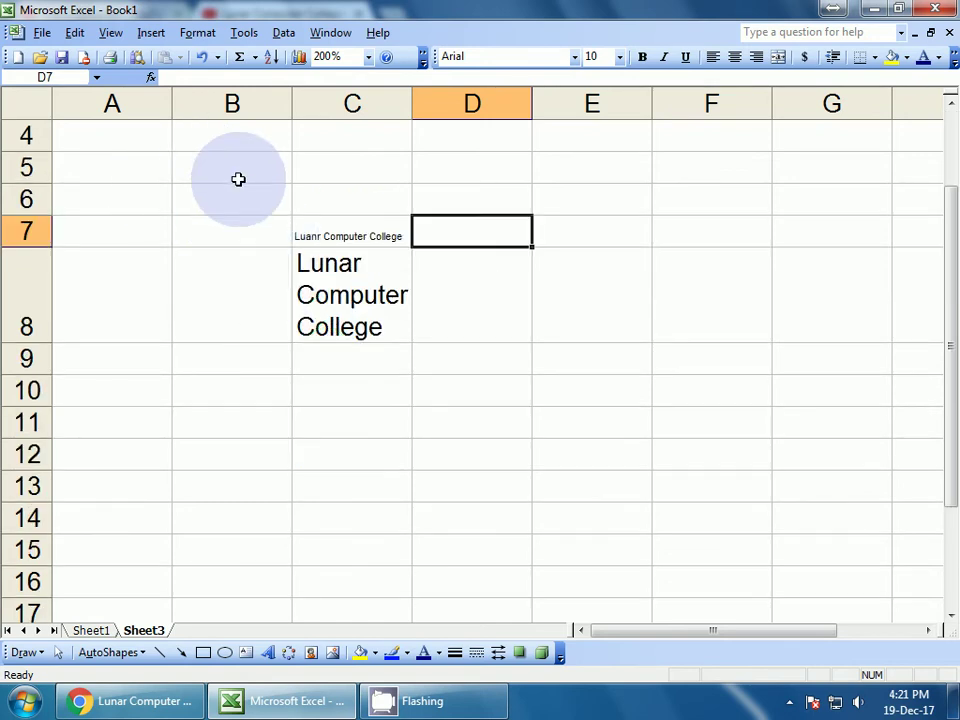
{"action": "scroll", "coordinate": [260, 252], "scroll_direction": "up", "scroll_amount": 1}
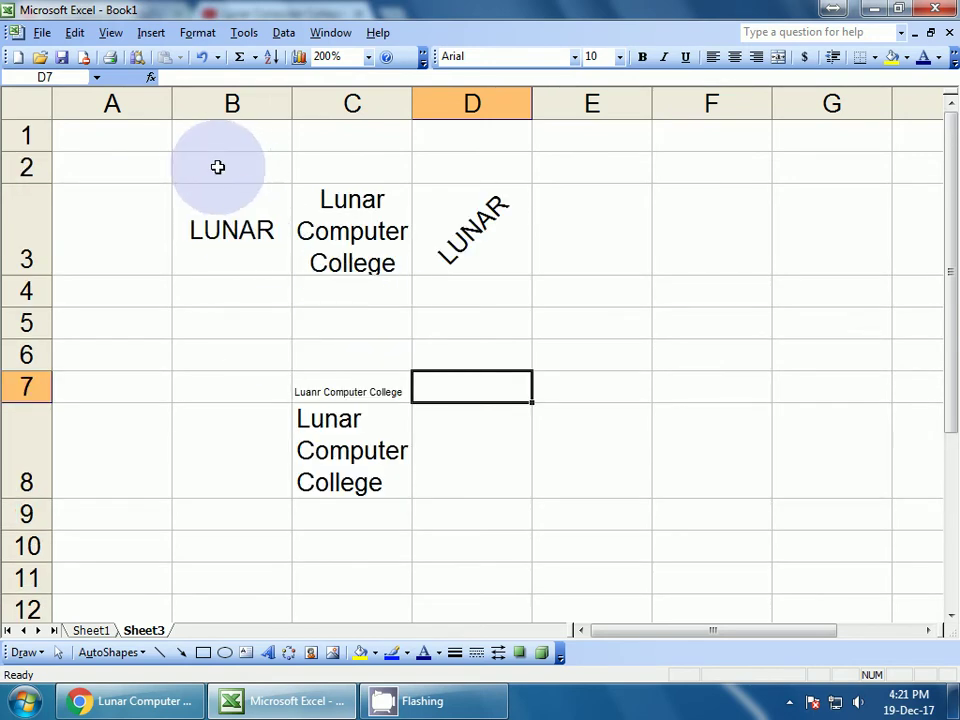
Merge the cells B2 to F2 with the Merge cells text control and select cell D7
{"action": "left_click", "coordinate": [216, 167]}
{"action": "left_click_drag", "start_coordinate": [261, 167], "coordinate": [698, 161]}
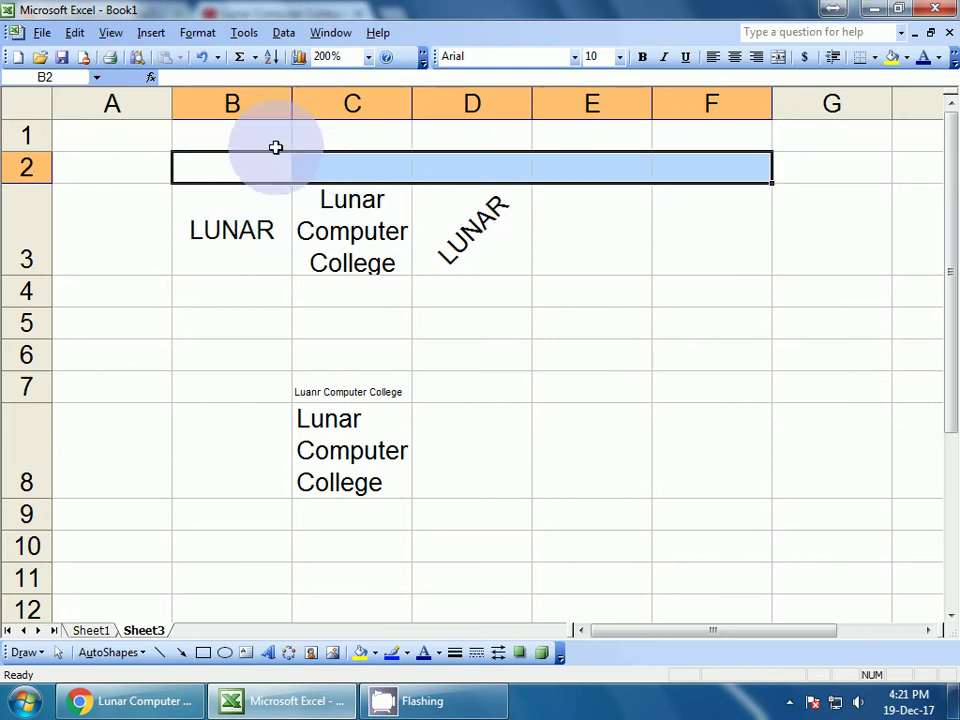
{"action": "left_click", "coordinate": [200, 38]}
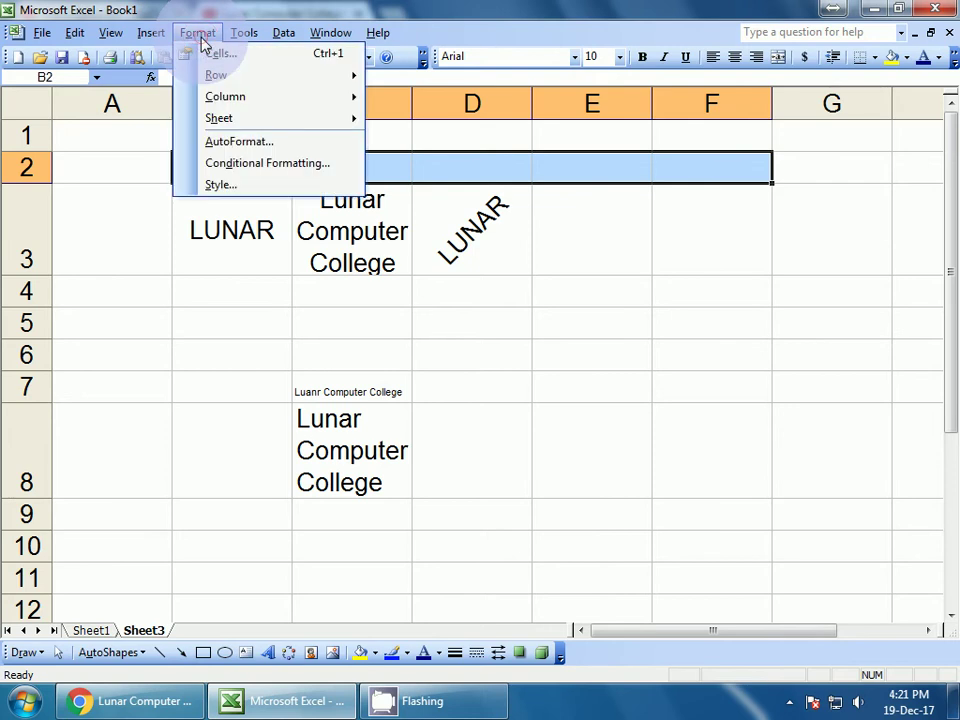
{"action": "left_click", "coordinate": [215, 57]}
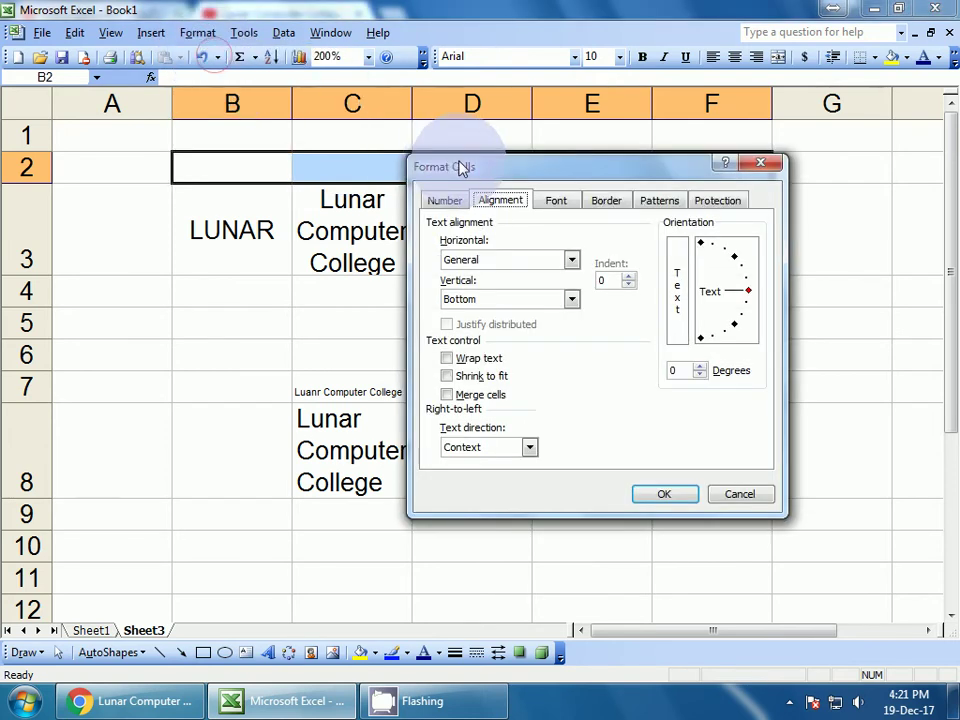
{"action": "left_click", "coordinate": [497, 202]}
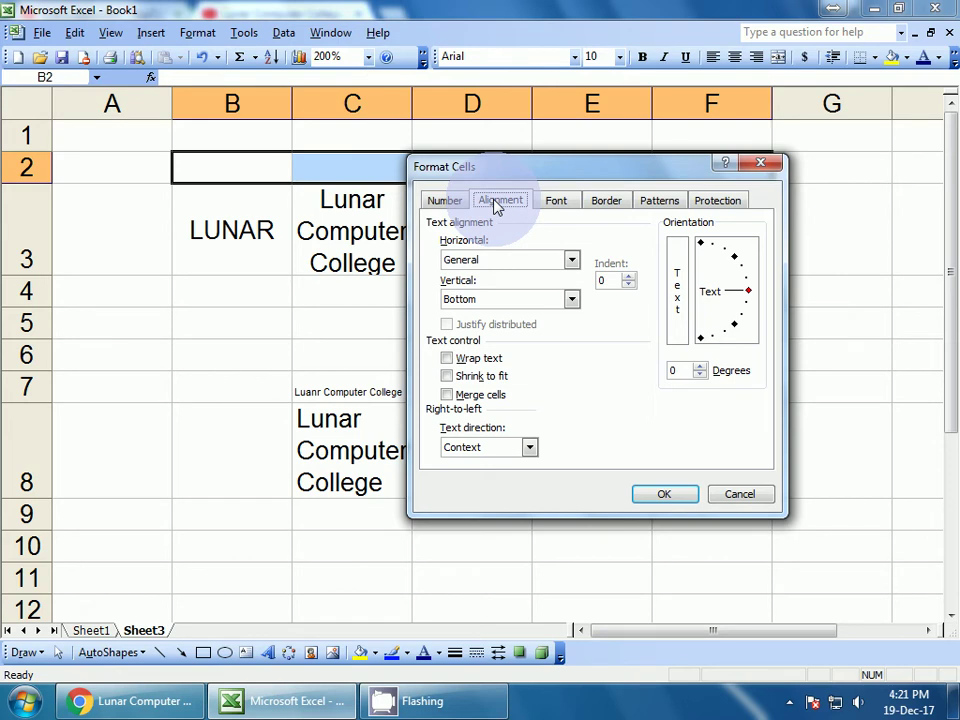
{"action": "left_click", "coordinate": [446, 201]}
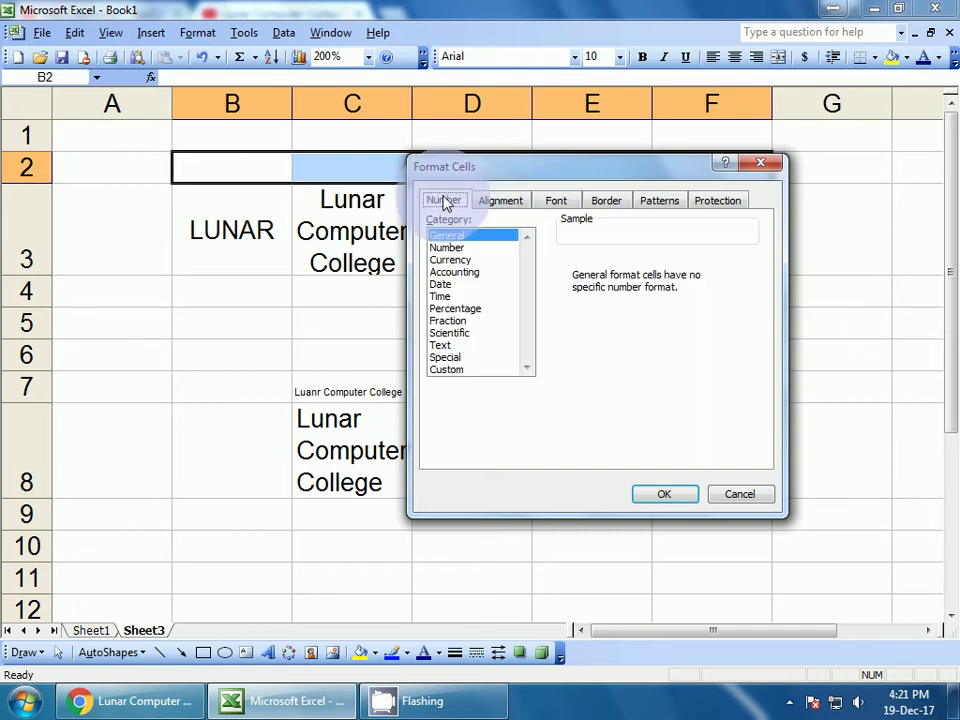
{"action": "left_click", "coordinate": [500, 201]}
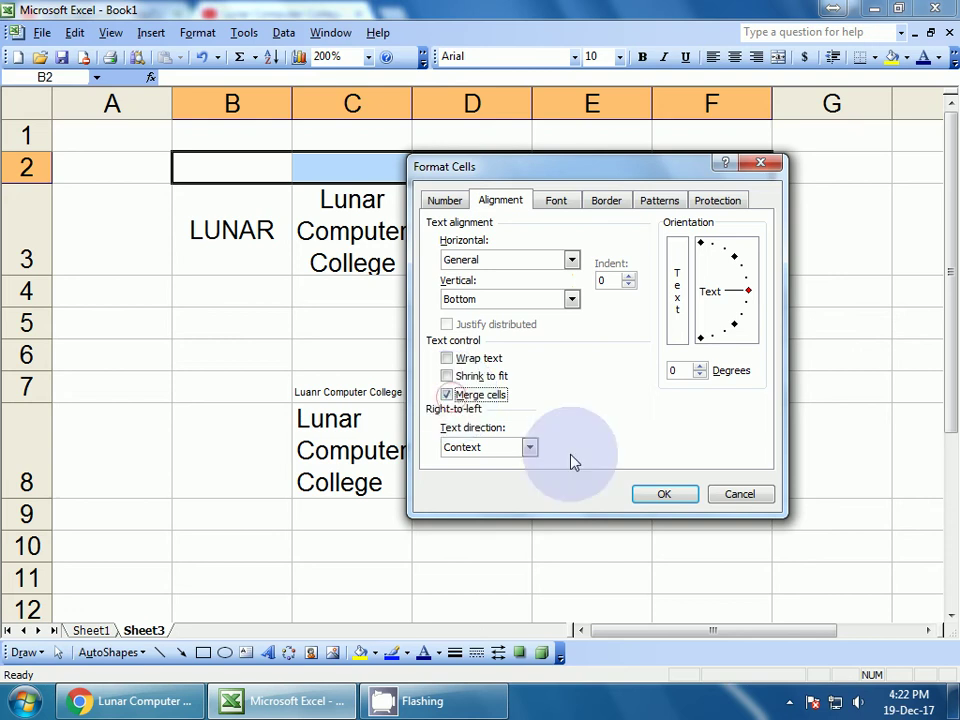
{"action": "left_click", "coordinate": [658, 494]}
{"action": "left_click", "coordinate": [482, 373]}
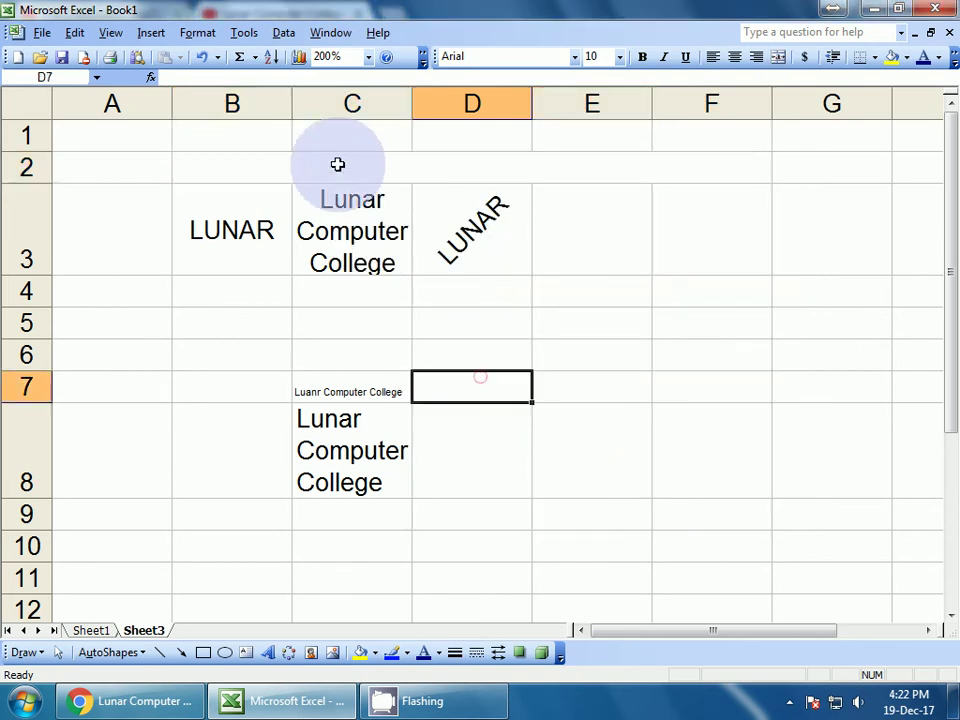
Unmerge the merged cell B2:F2 by turning off the Merge cells text control
{"action": "left_click", "coordinate": [338, 164]}
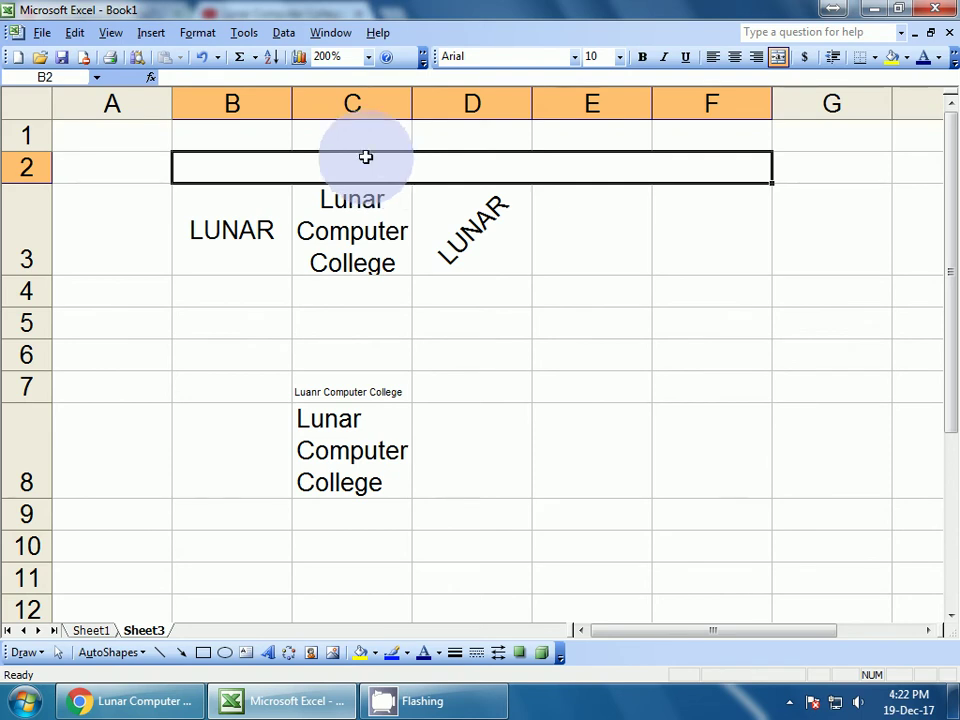
{"action": "left_click", "coordinate": [197, 33]}
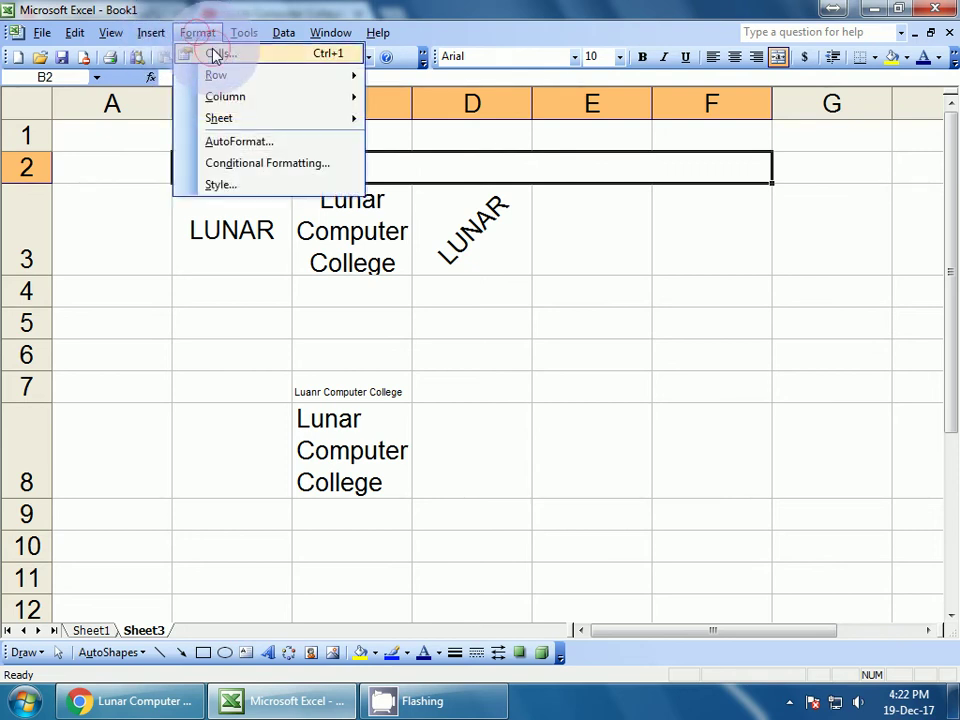
{"action": "left_click", "coordinate": [218, 53]}
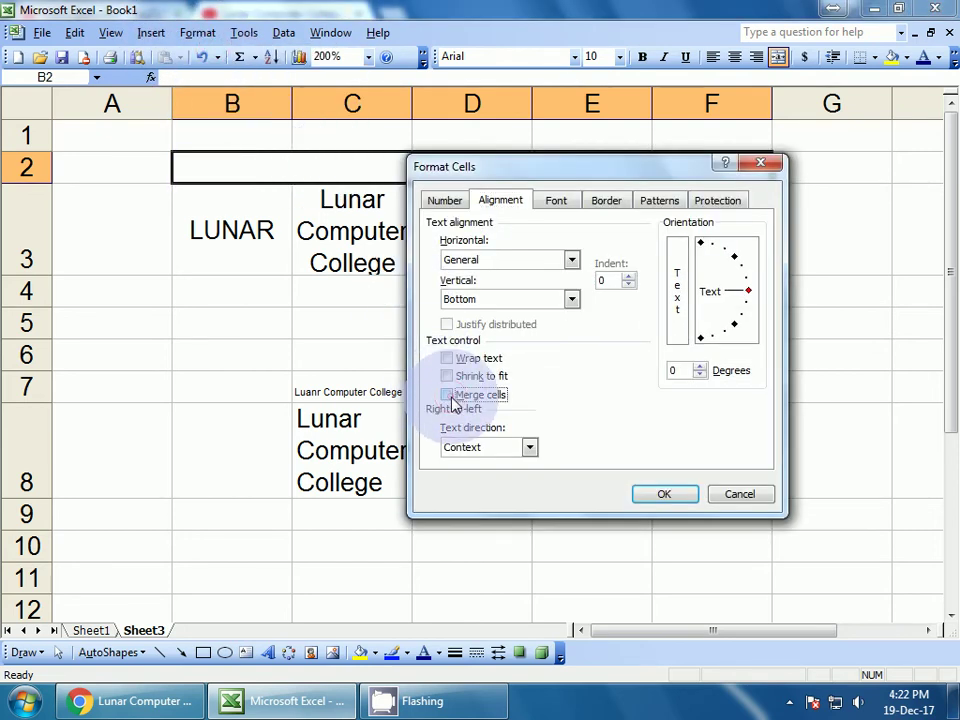
{"action": "left_click", "coordinate": [664, 494]}
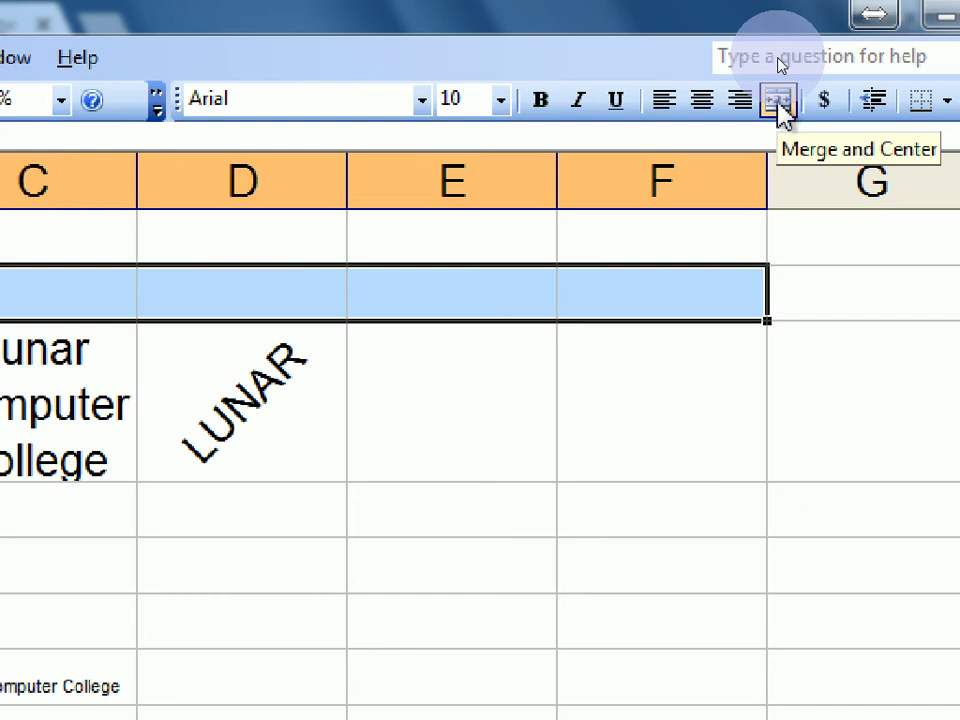
Apply Merge and Center to the range B2:F2 and split it back into separate cells
{"action": "left_click", "coordinate": [779, 101]}
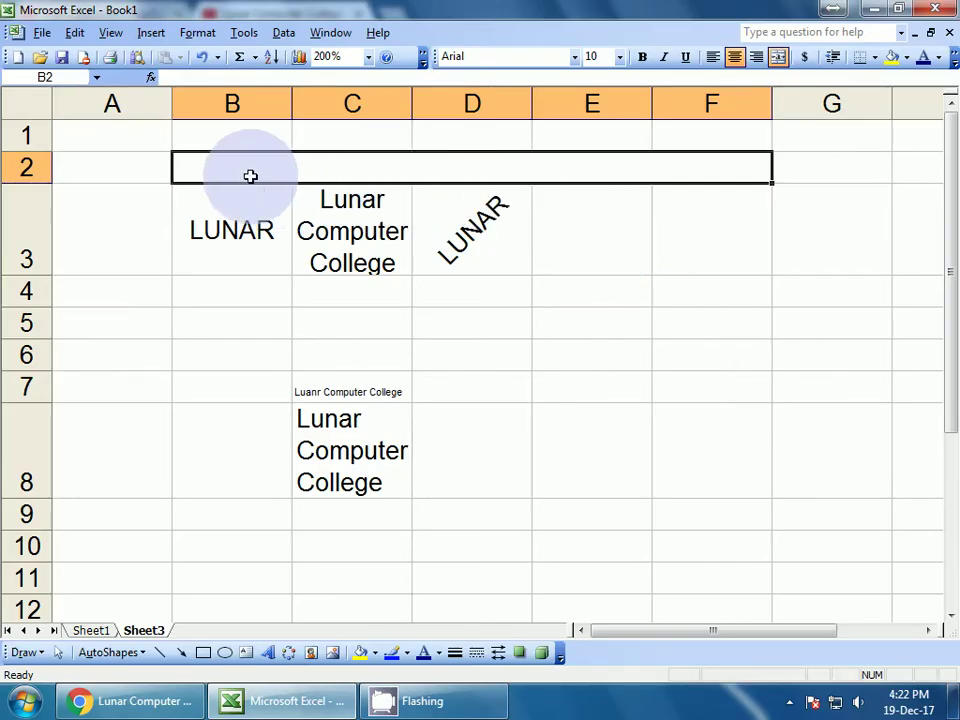
{"action": "left_click", "coordinate": [778, 58]}
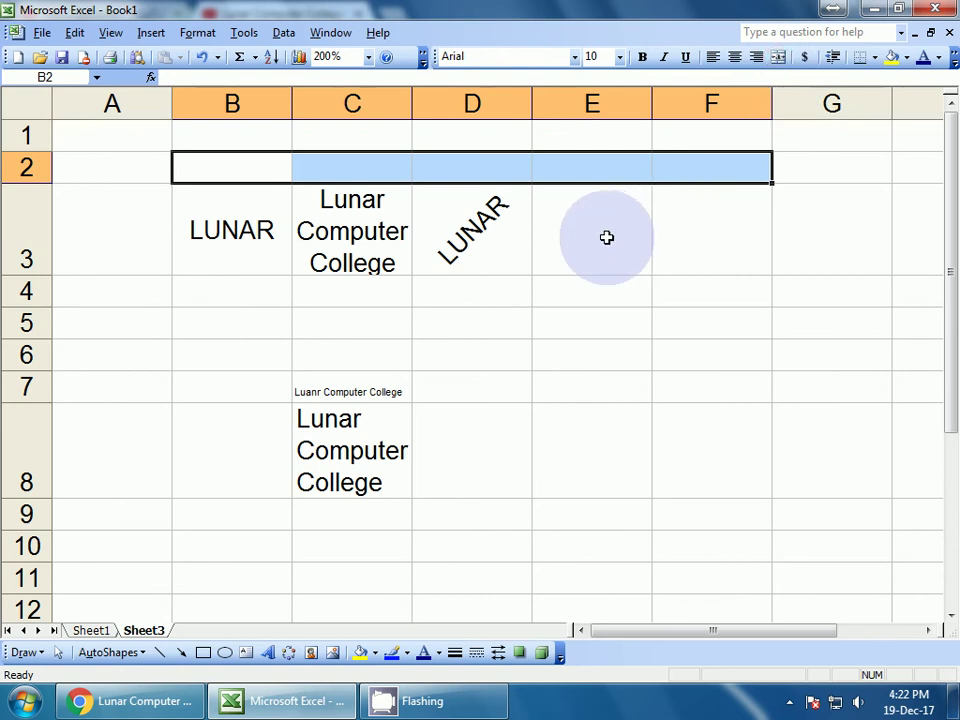
Set the text direction of the range B2:F2 to Right-to-Left
{"action": "left_click", "coordinate": [197, 32]}
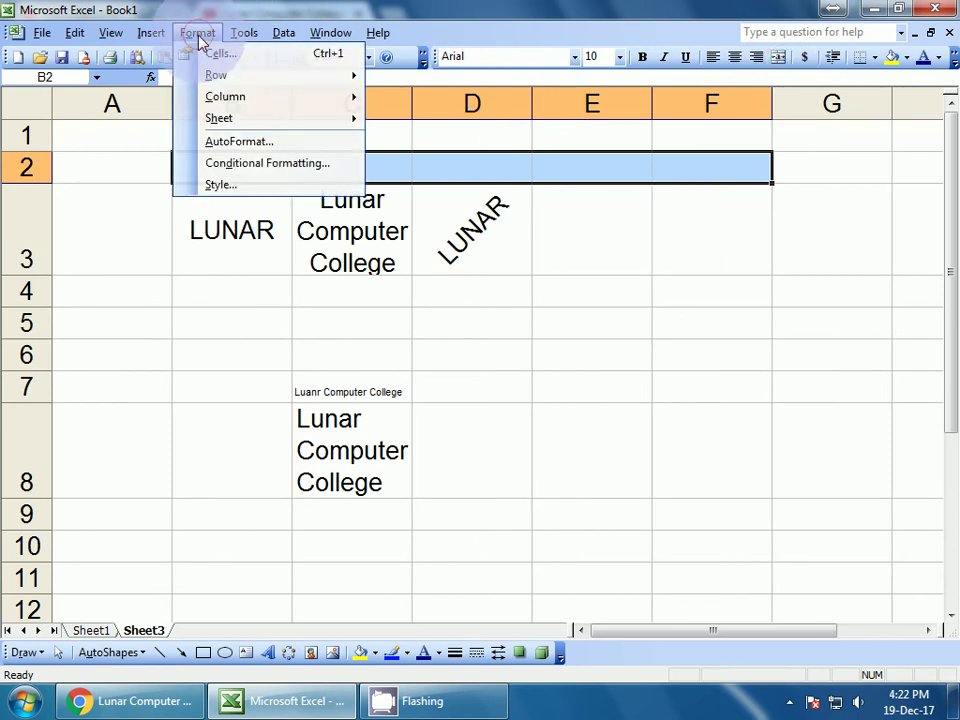
{"action": "left_click", "coordinate": [207, 56]}
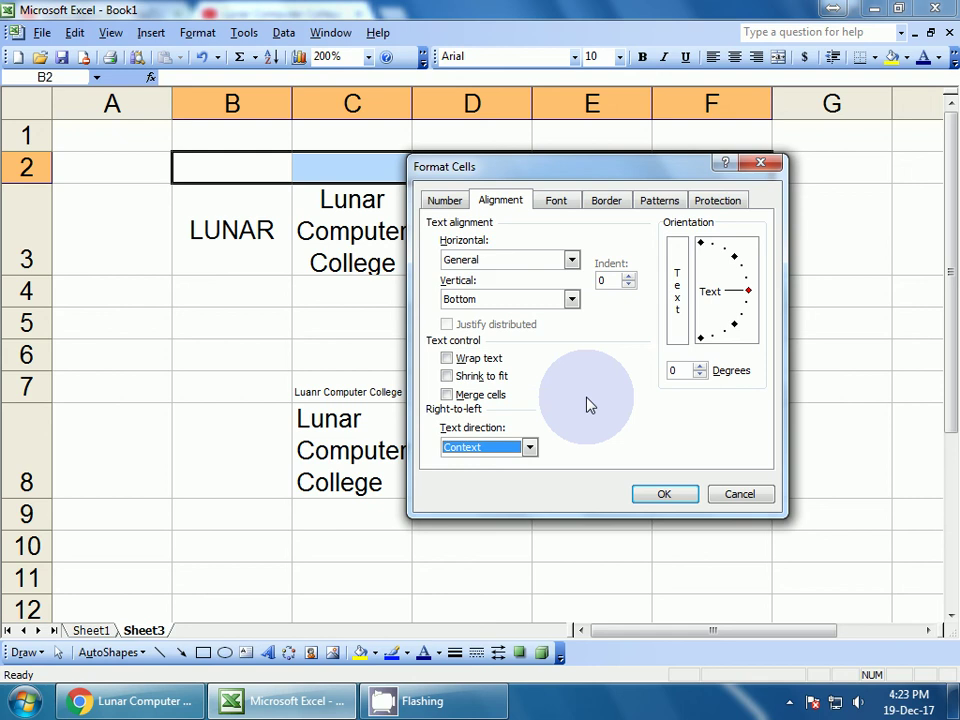
{"action": "left_click", "coordinate": [535, 452]}
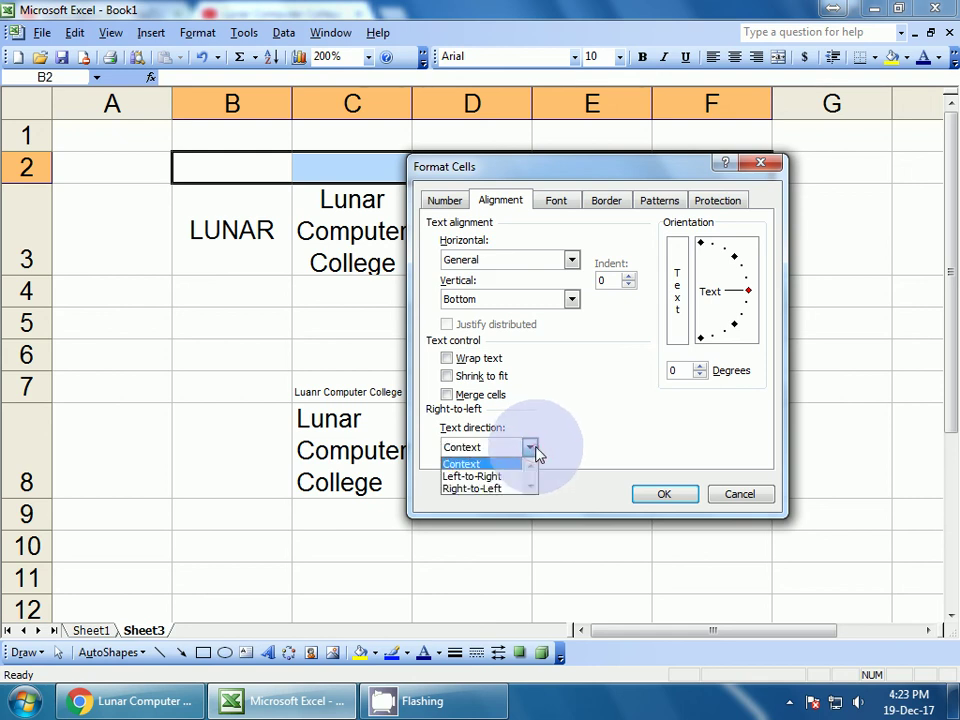
{"action": "left_click", "coordinate": [480, 490]}
{"action": "left_click", "coordinate": [660, 495]}
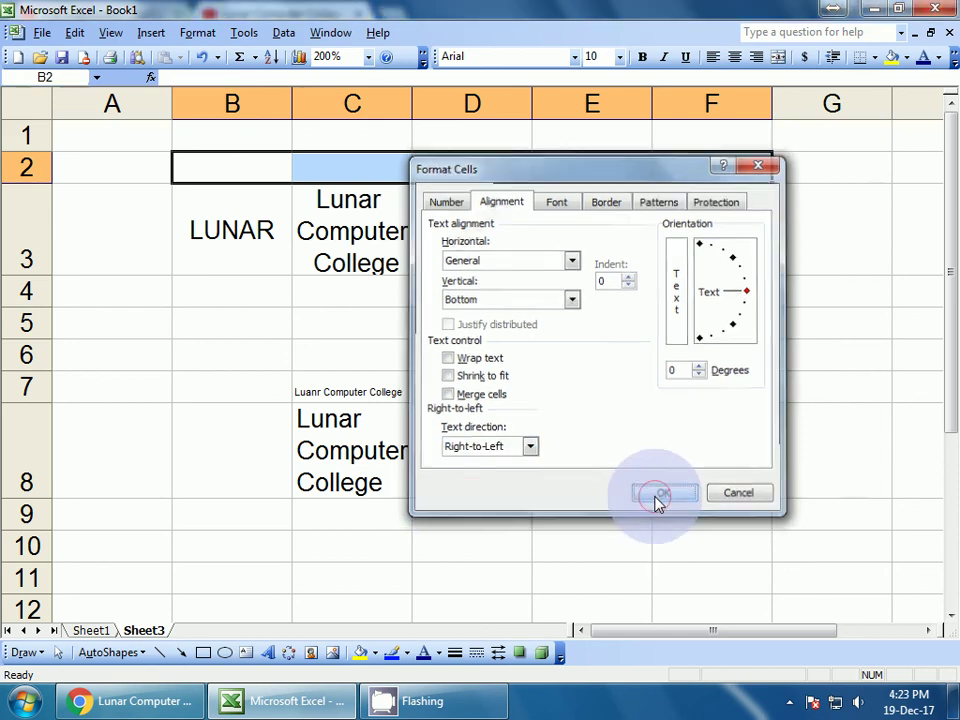
Enter the sample text "sdfdfs" in cell E9
{"action": "left_click", "coordinate": [609, 532]}
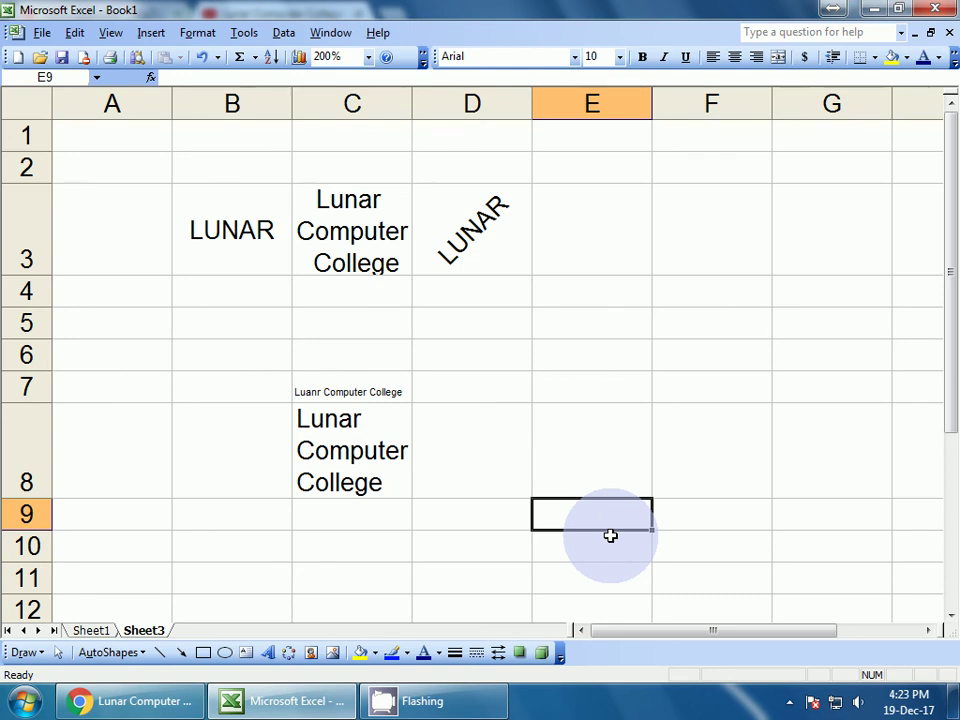
{"action": "type", "text": "sdfdfs"}
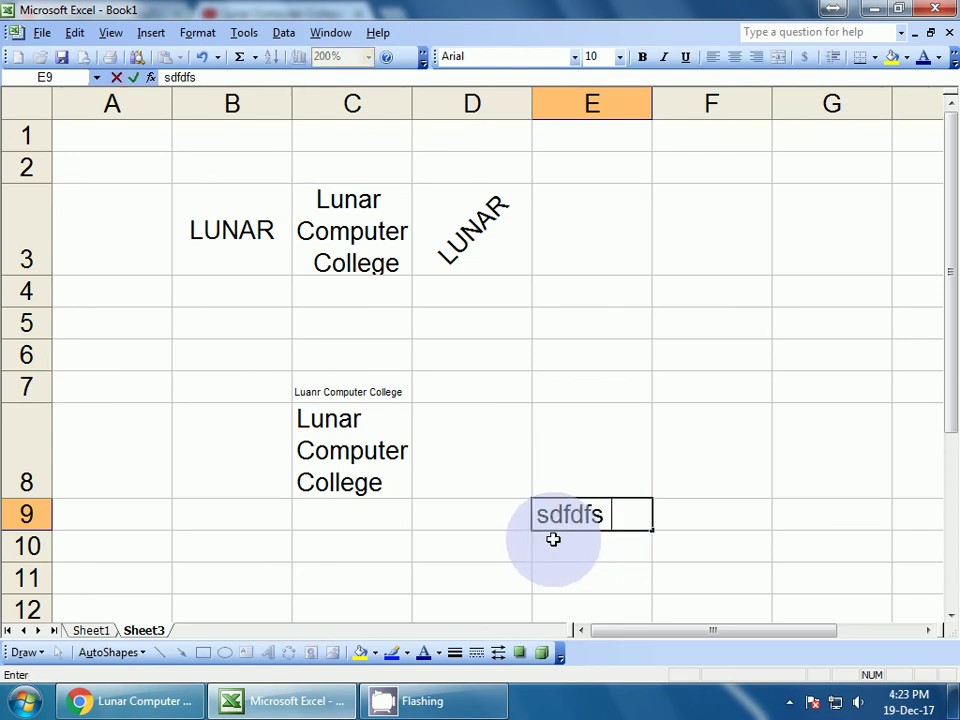
{"action": "key", "text": "Return"}
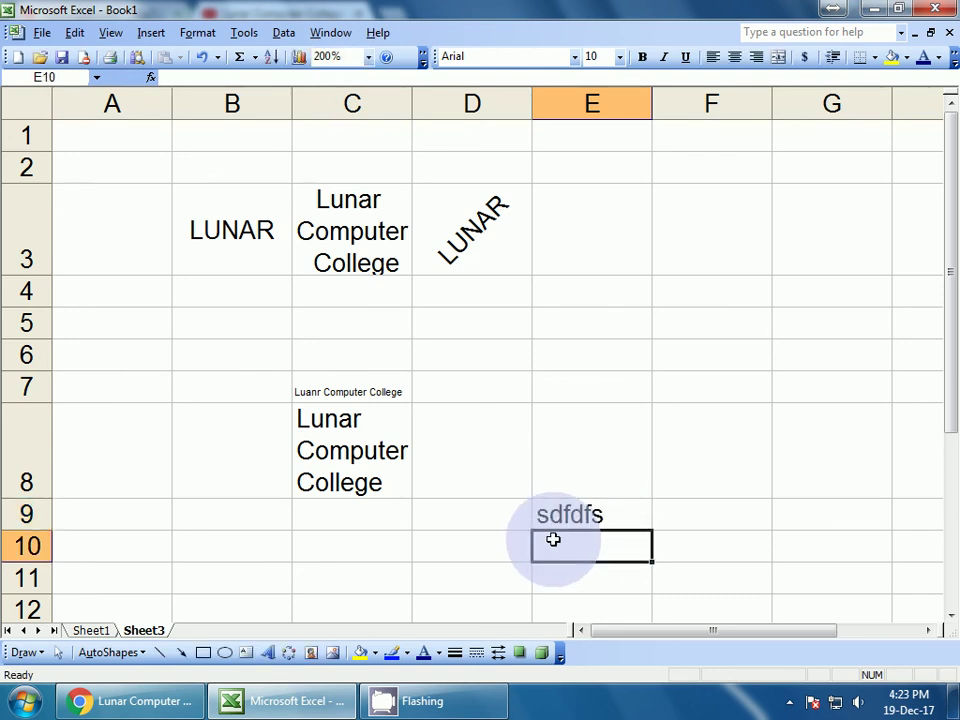
Set the text direction of cell E10 to Right-to-Left and enter "dd dfksdk" in it
{"action": "left_click", "coordinate": [197, 33]}
{"action": "left_click", "coordinate": [205, 53]}
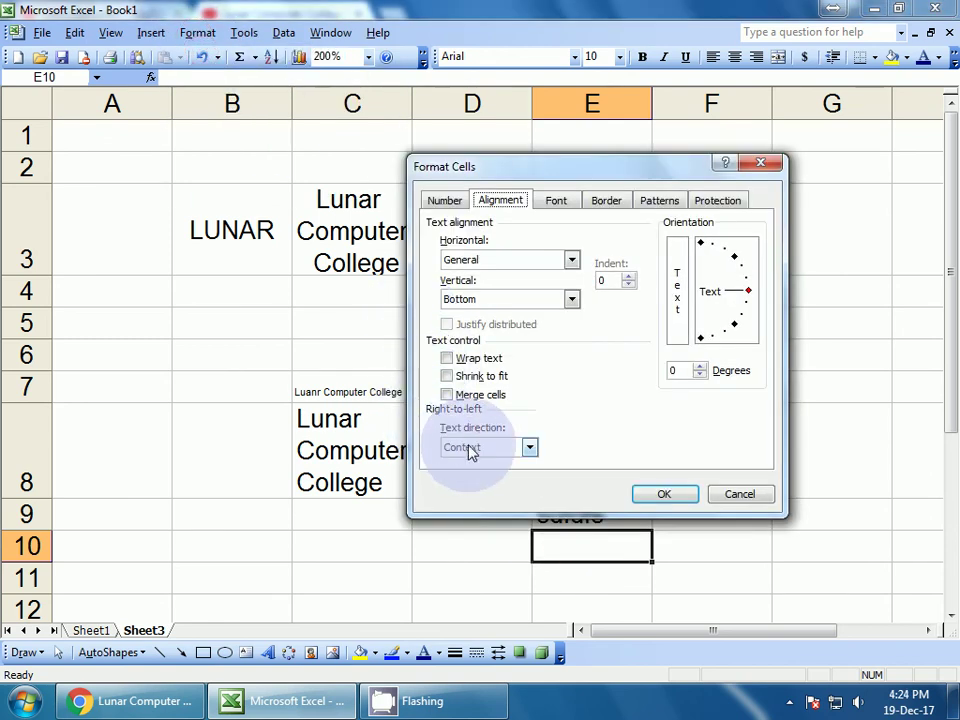
{"action": "left_click", "coordinate": [470, 447]}
{"action": "left_click", "coordinate": [469, 489]}
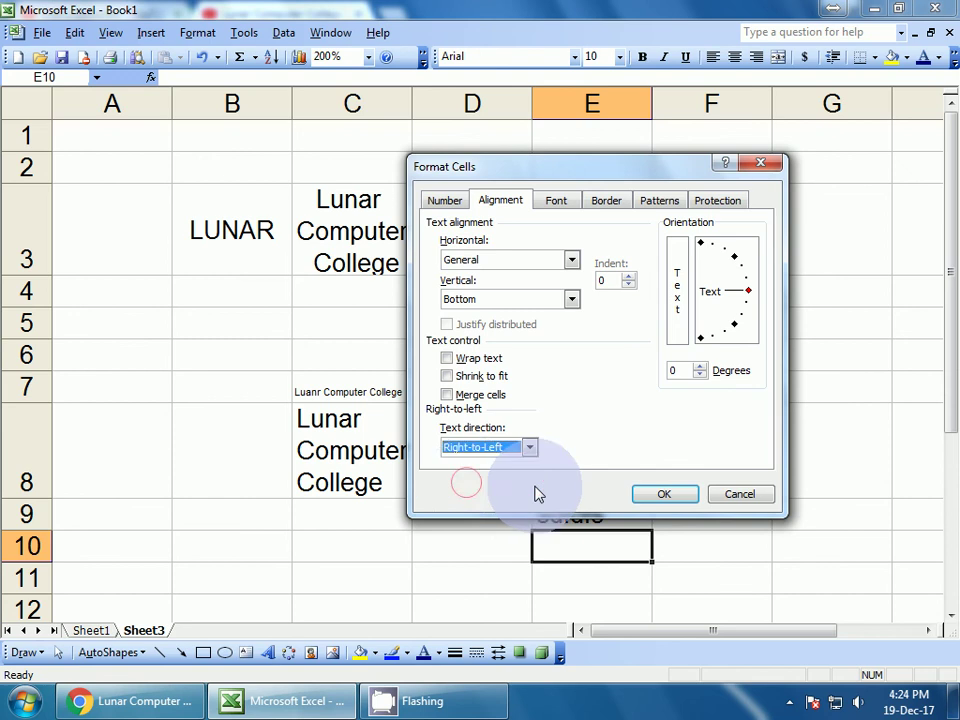
{"action": "left_click", "coordinate": [655, 496]}
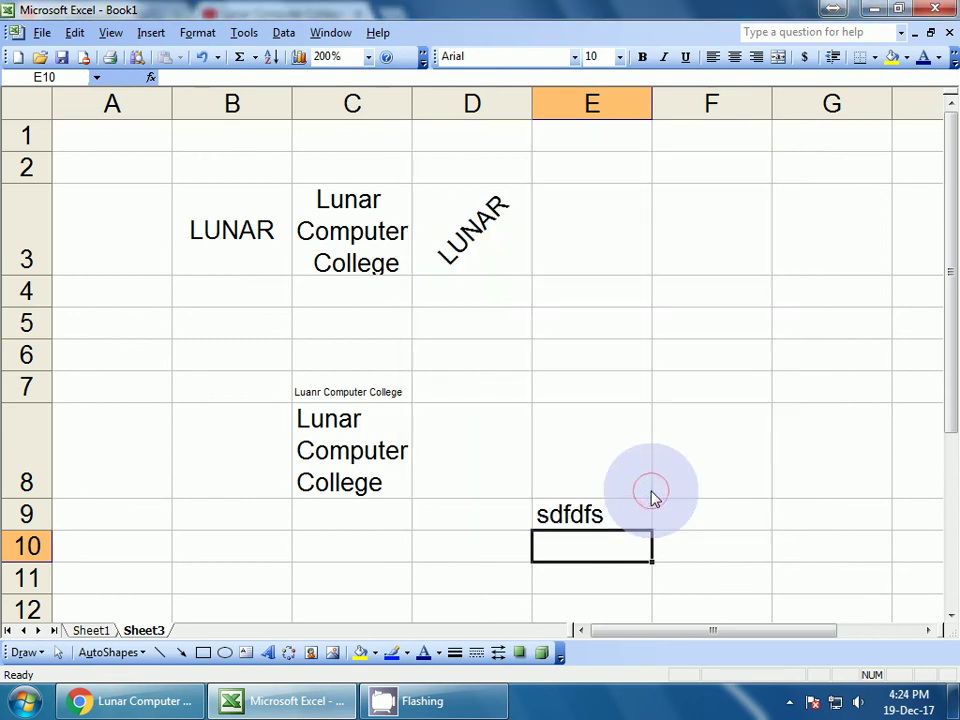
{"action": "type", "text": "dd dfksdk"}
{"action": "key", "text": "Return"}
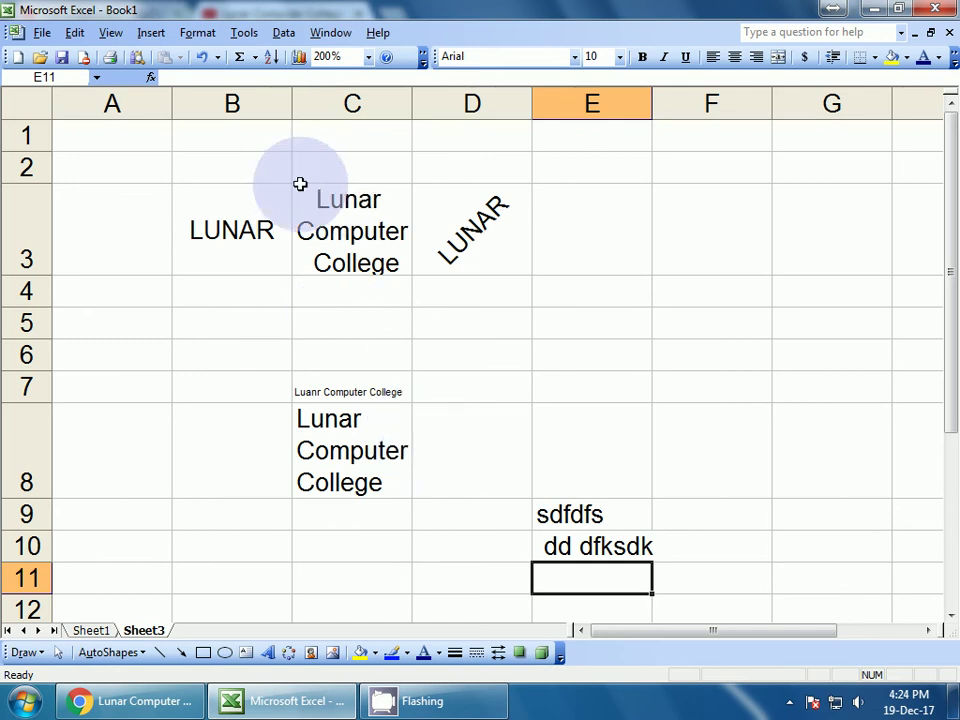
Open the alignment settings for cell E11 and switch to the Lunar Computer College YouTube channel in Chrome
{"action": "left_click", "coordinate": [197, 32]}
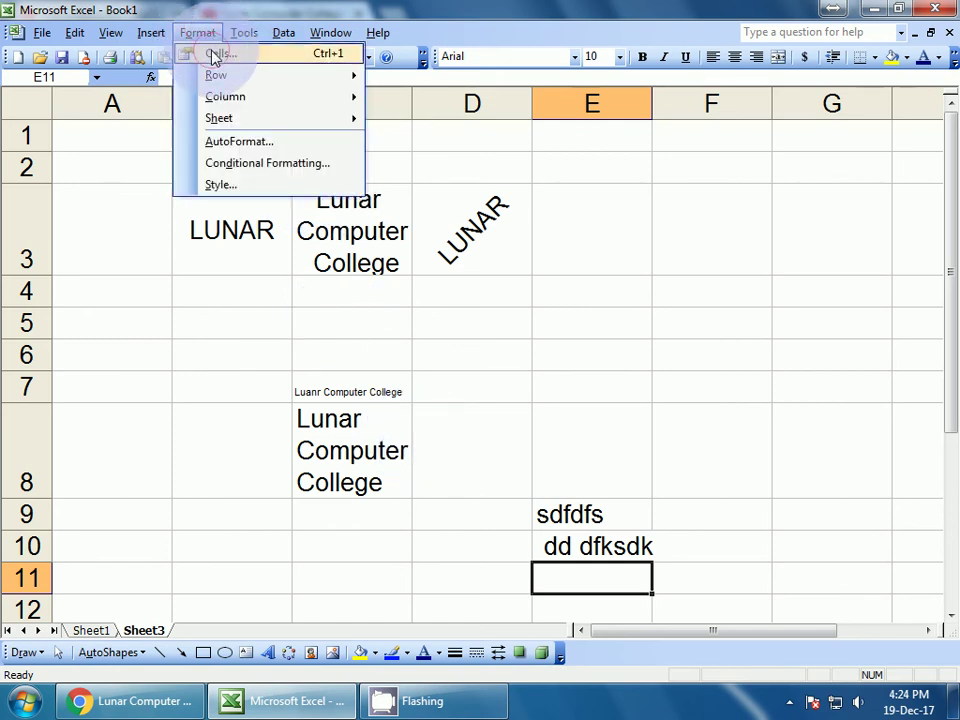
{"action": "left_click", "coordinate": [214, 55]}
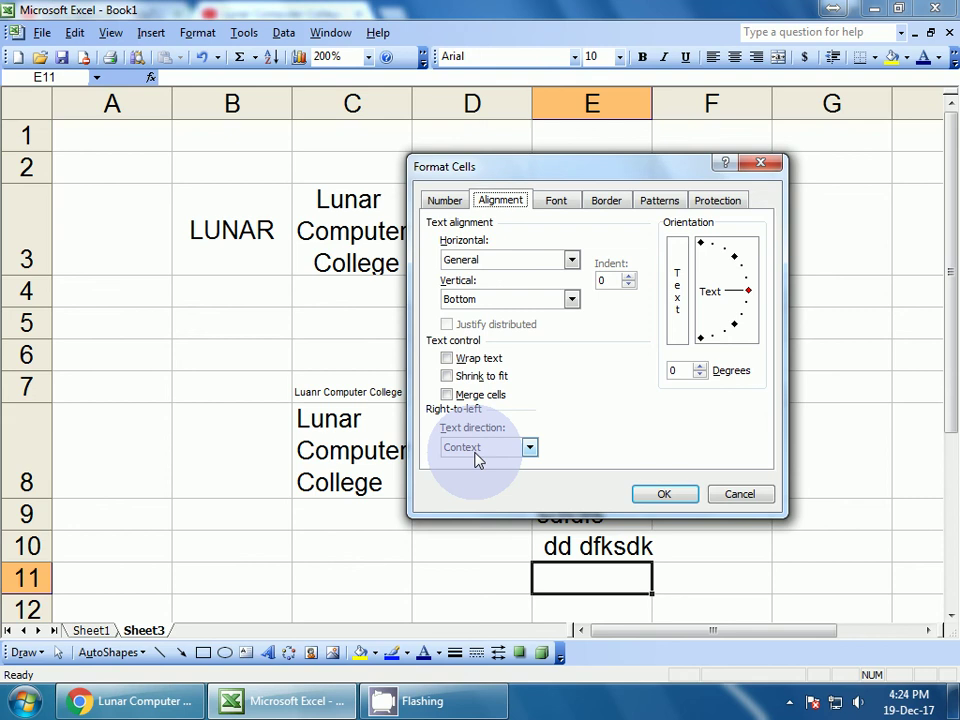
{"action": "left_click", "coordinate": [137, 705]}
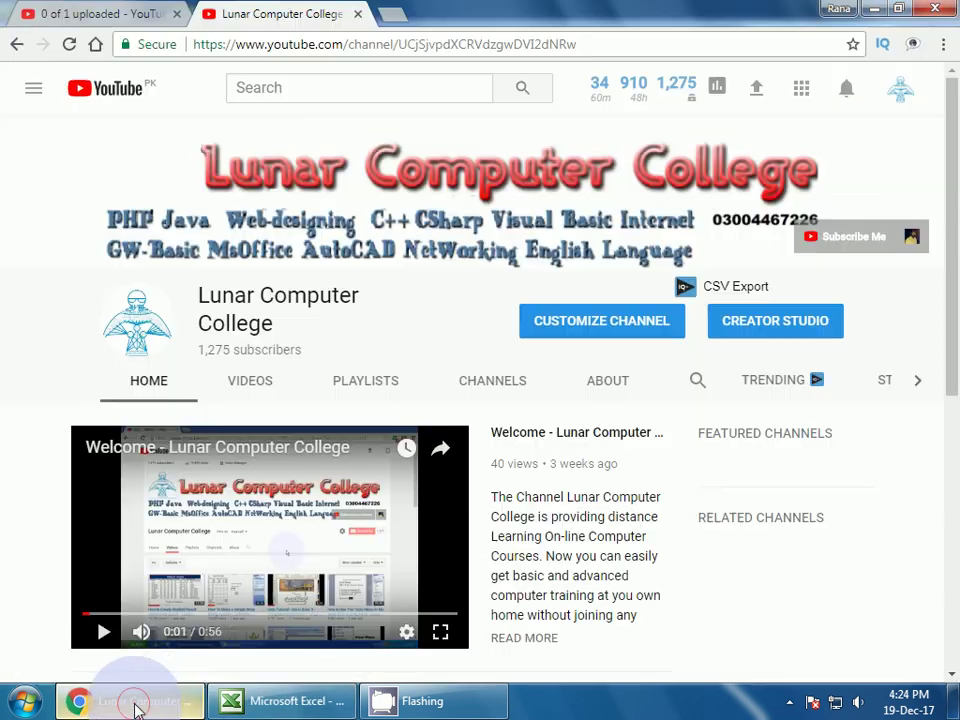